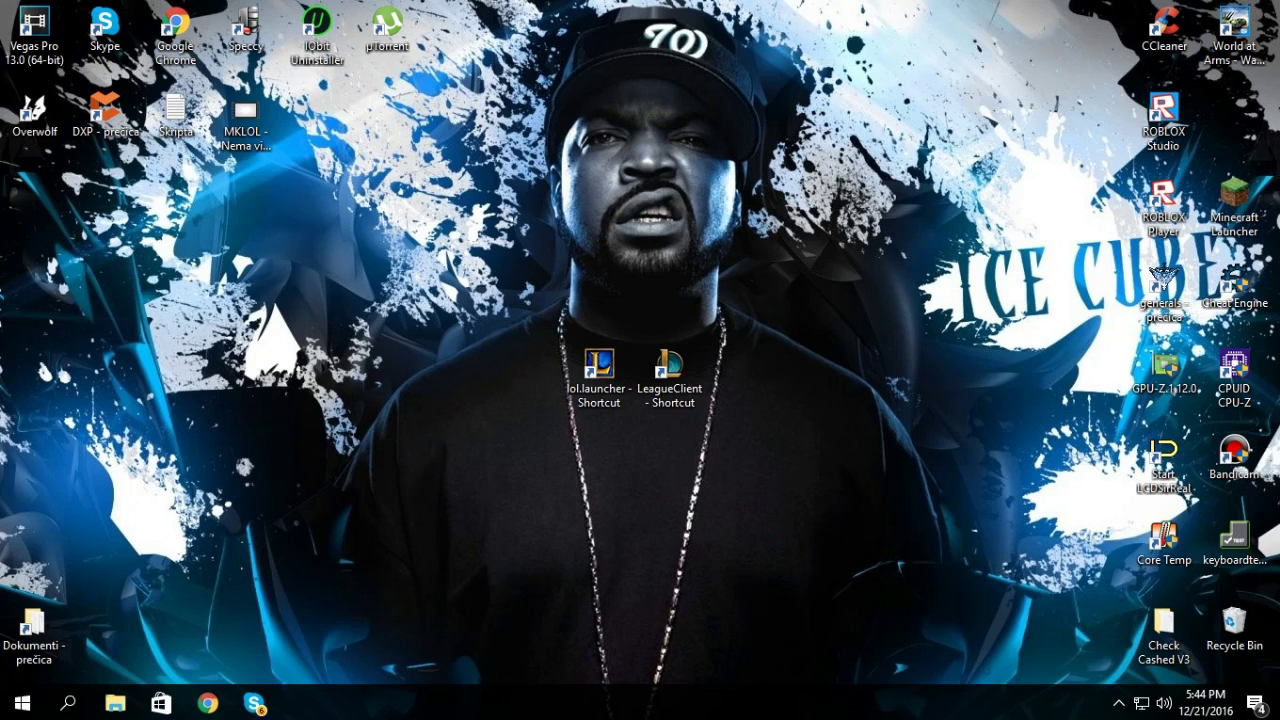
Move the lol.launcher shortcut to the desktop's upper edge, then open the League of Legends launcher and minimize it.
left_click_drag(540, 300, 634, 424)
left_click_drag(599, 365, 670, 35)
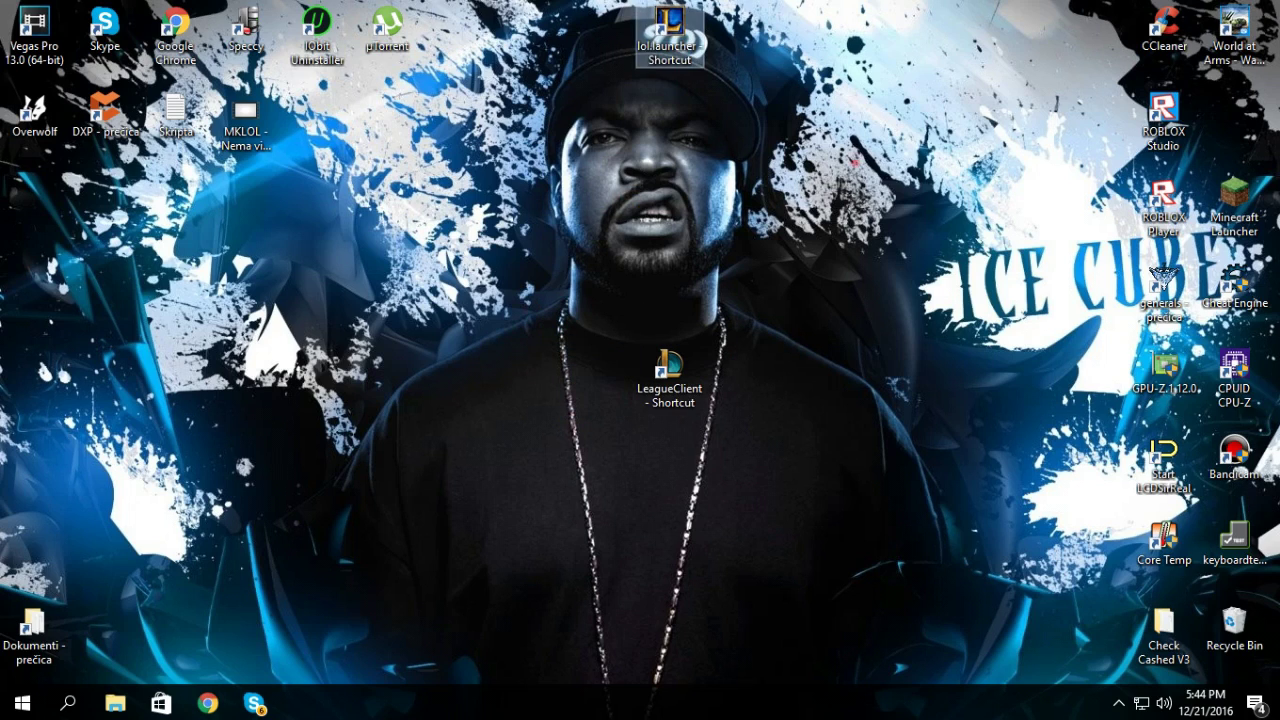
double_click(670, 35)
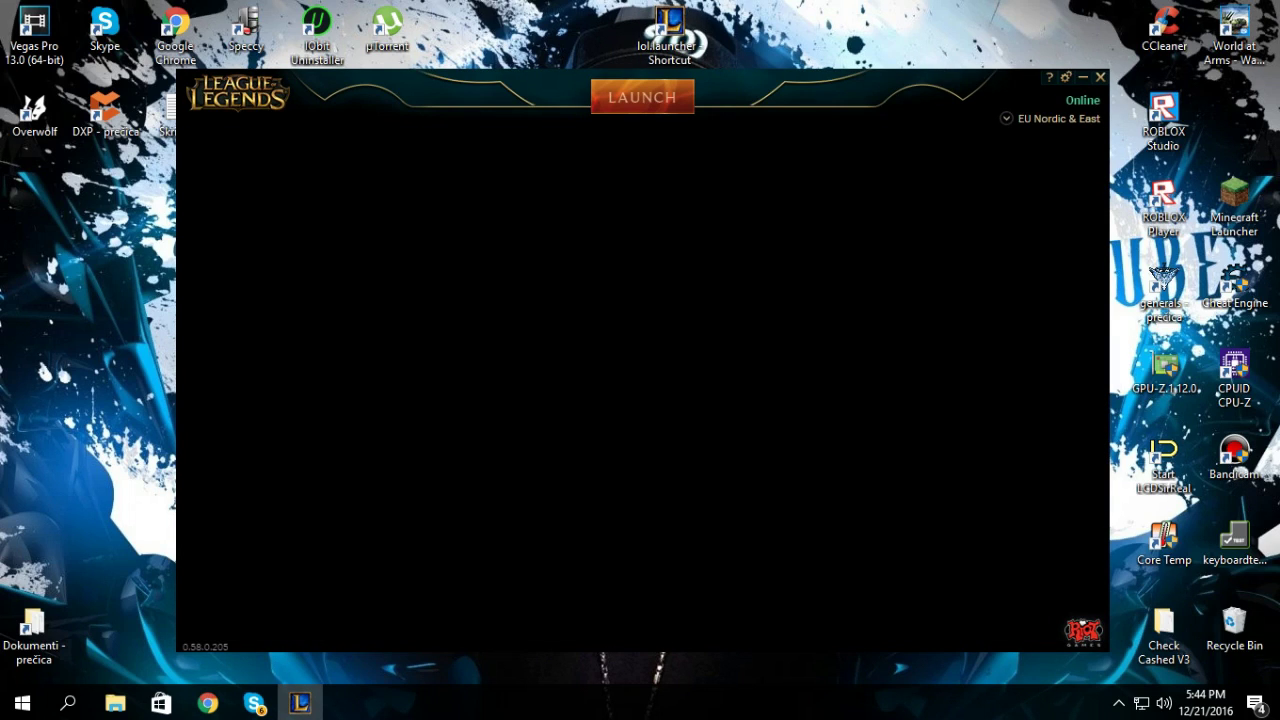
left_click(1083, 77)
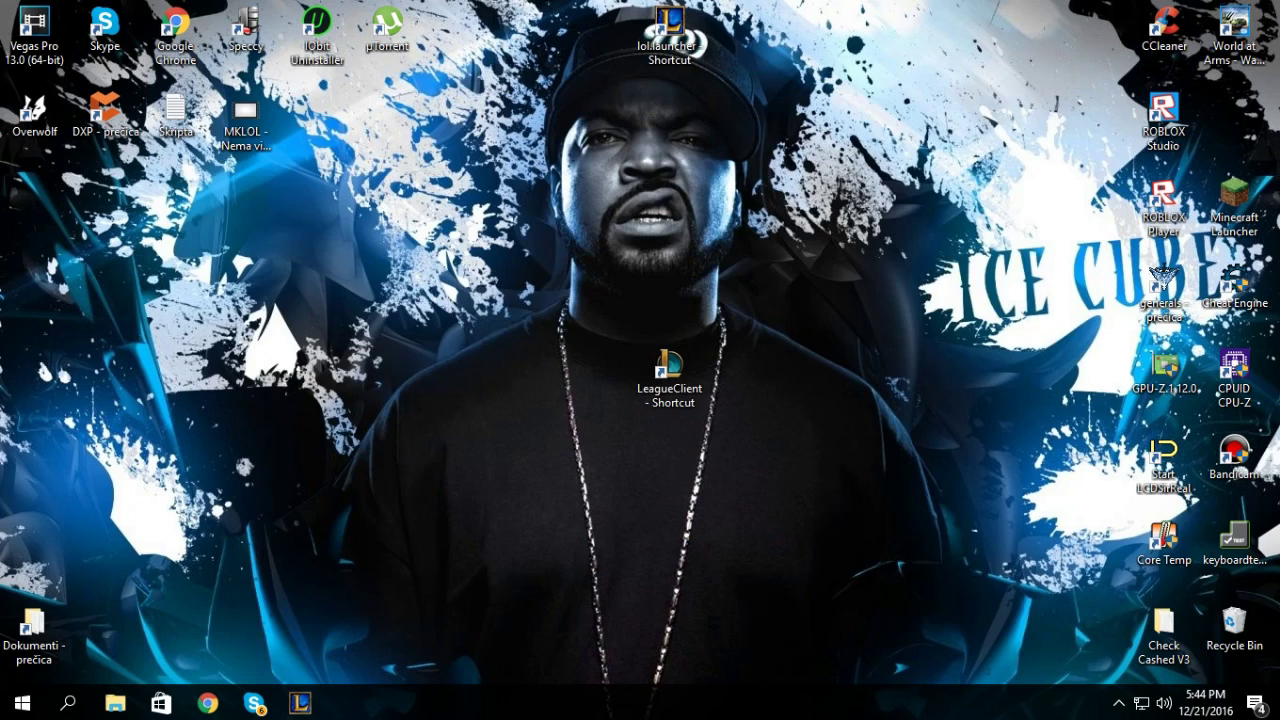
Move the lol.launcher shortcut closer to the right-hand group of desktop icons and launch the game from its launcher.
left_click_drag(700, 45, 952, 38)
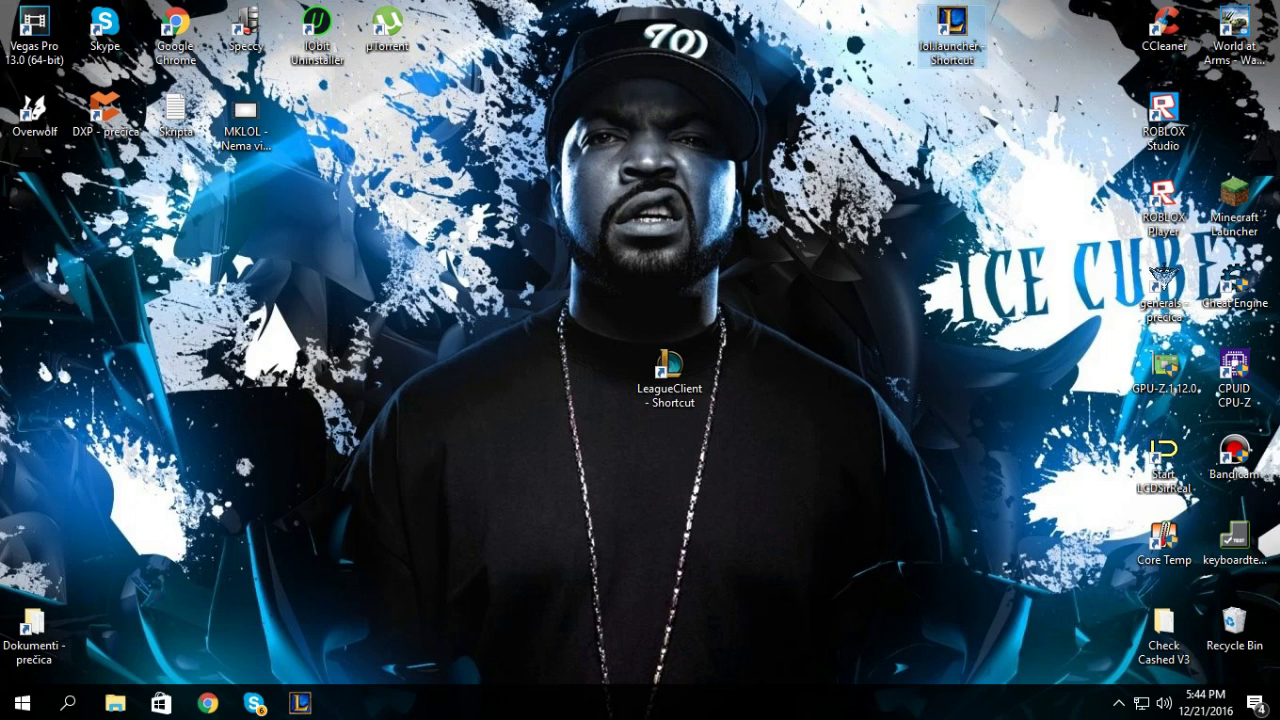
double_click(948, 28)
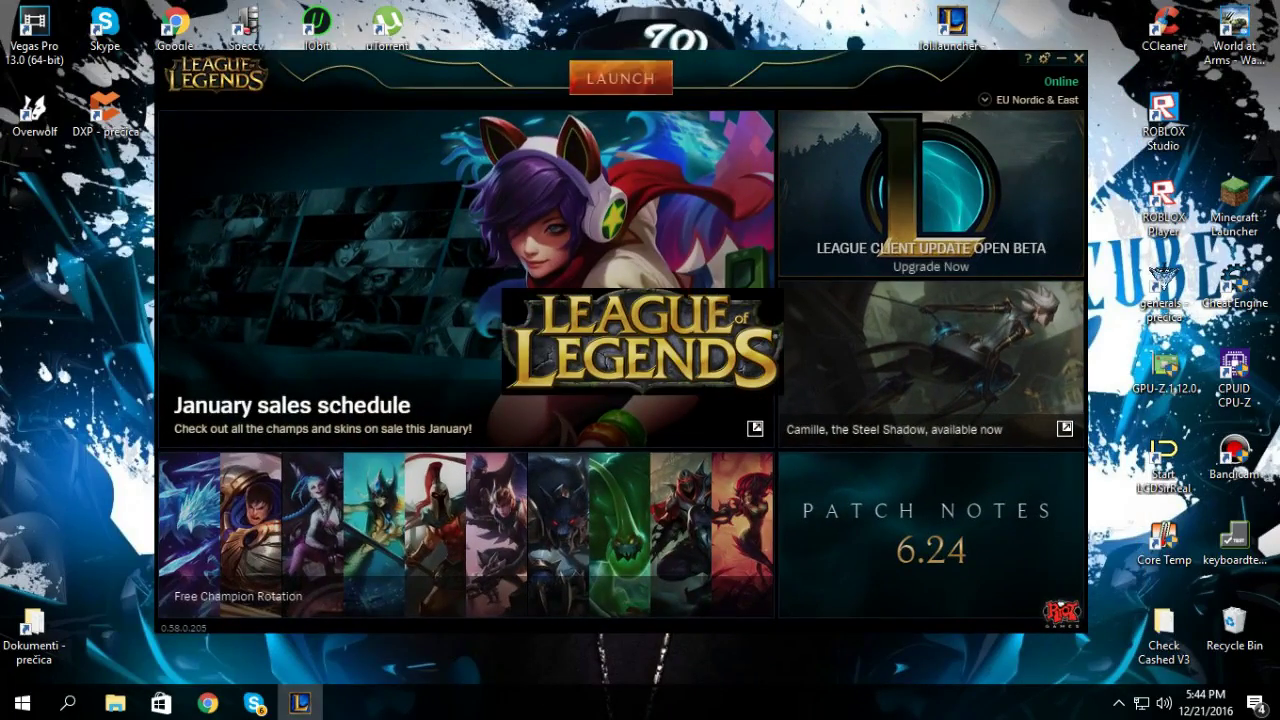
left_click(1077, 58)
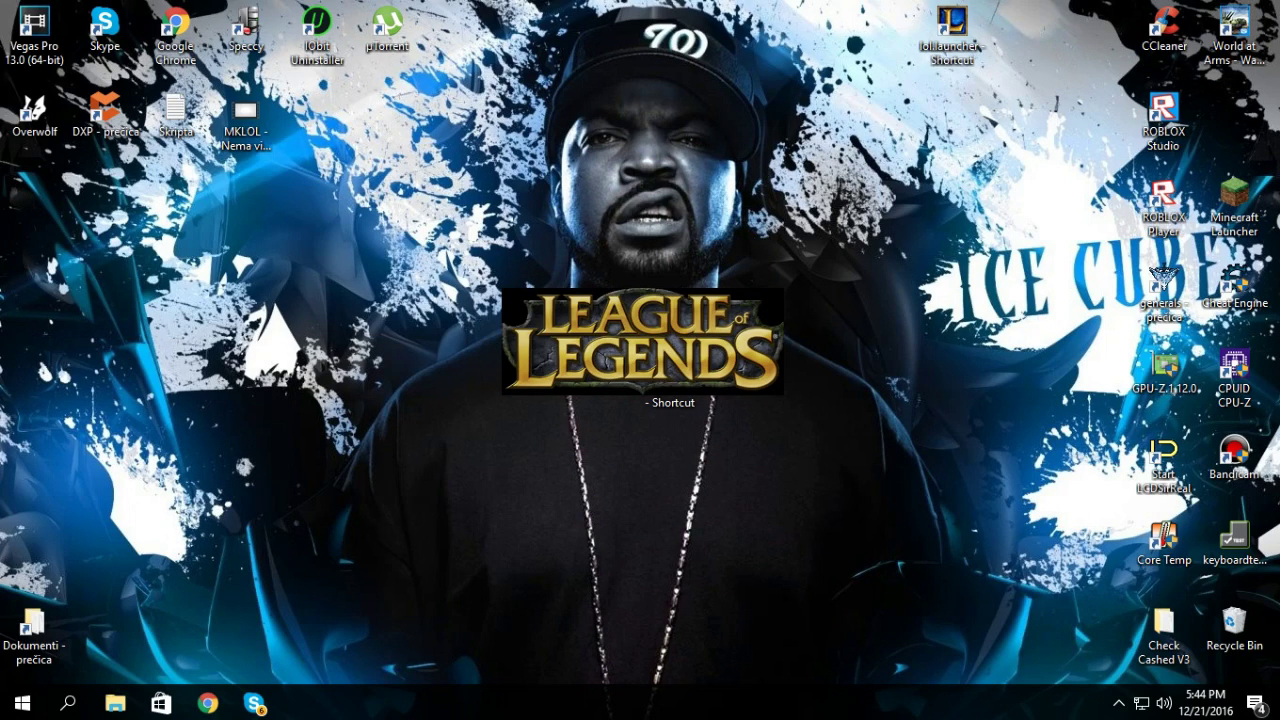
left_click(727, 414)
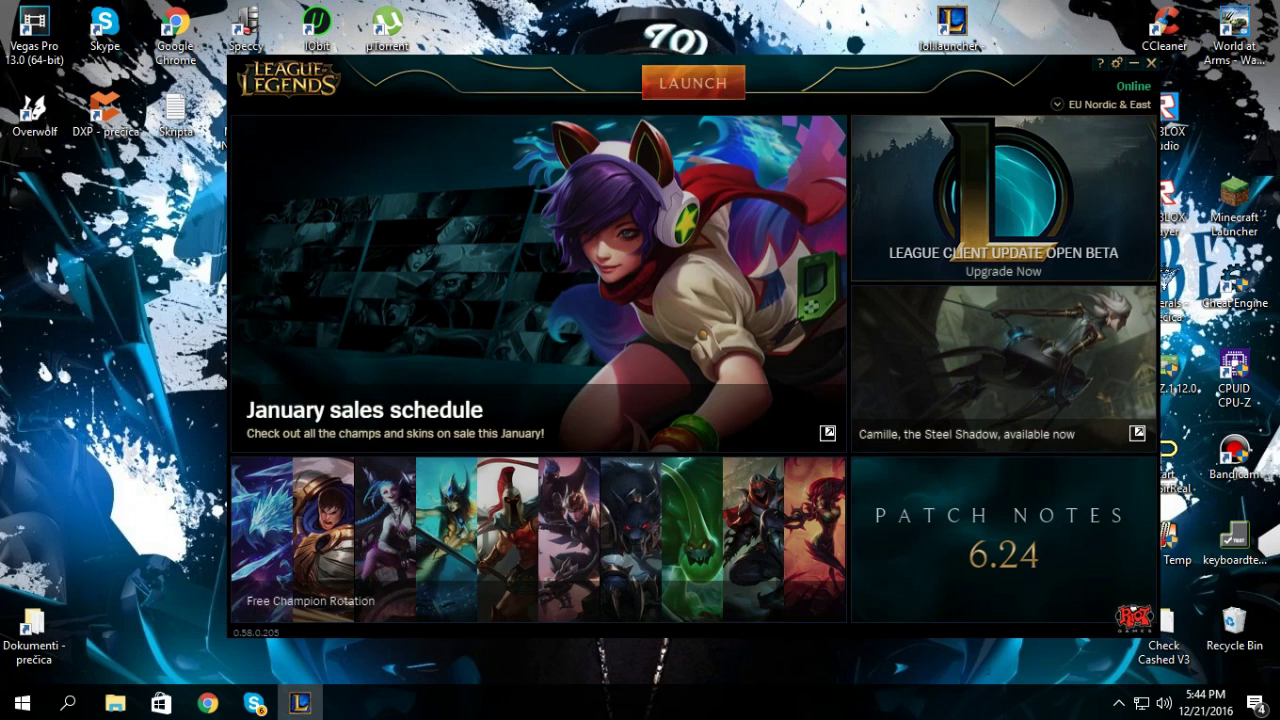
left_click(713, 68)
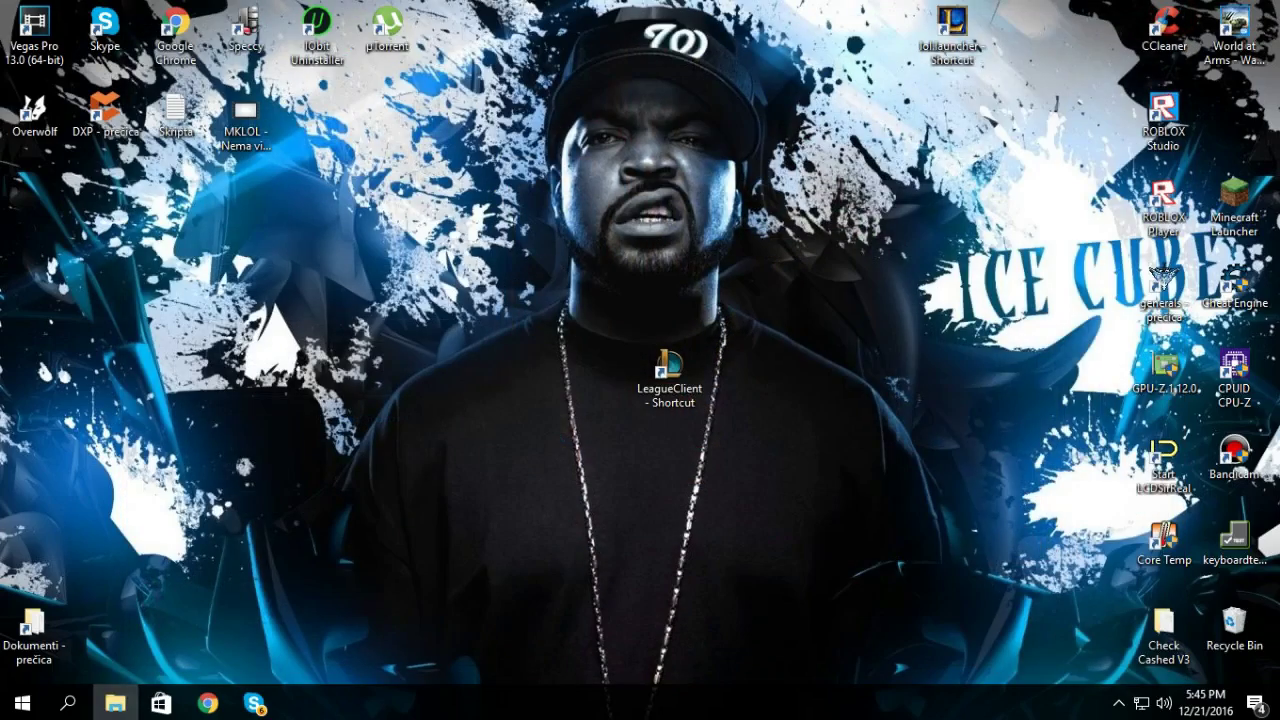
right_click(968, 258)
left_click(1000, 326)
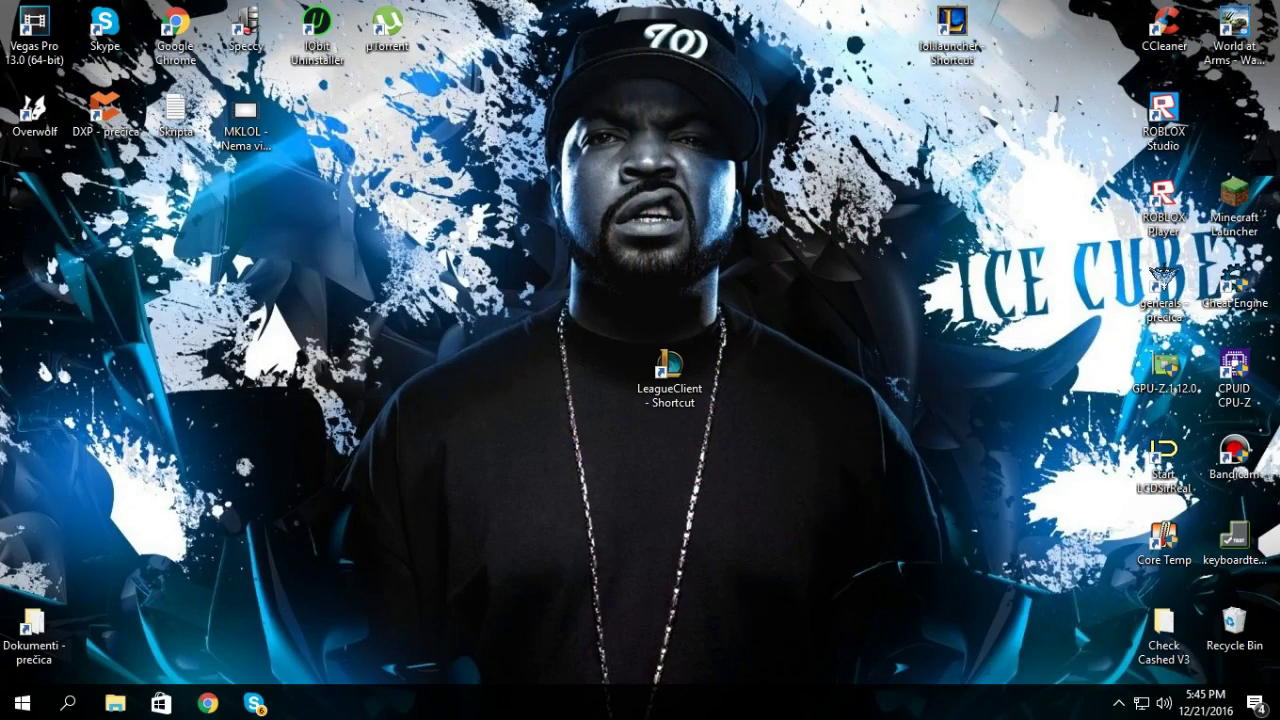
right_click(970, 34)
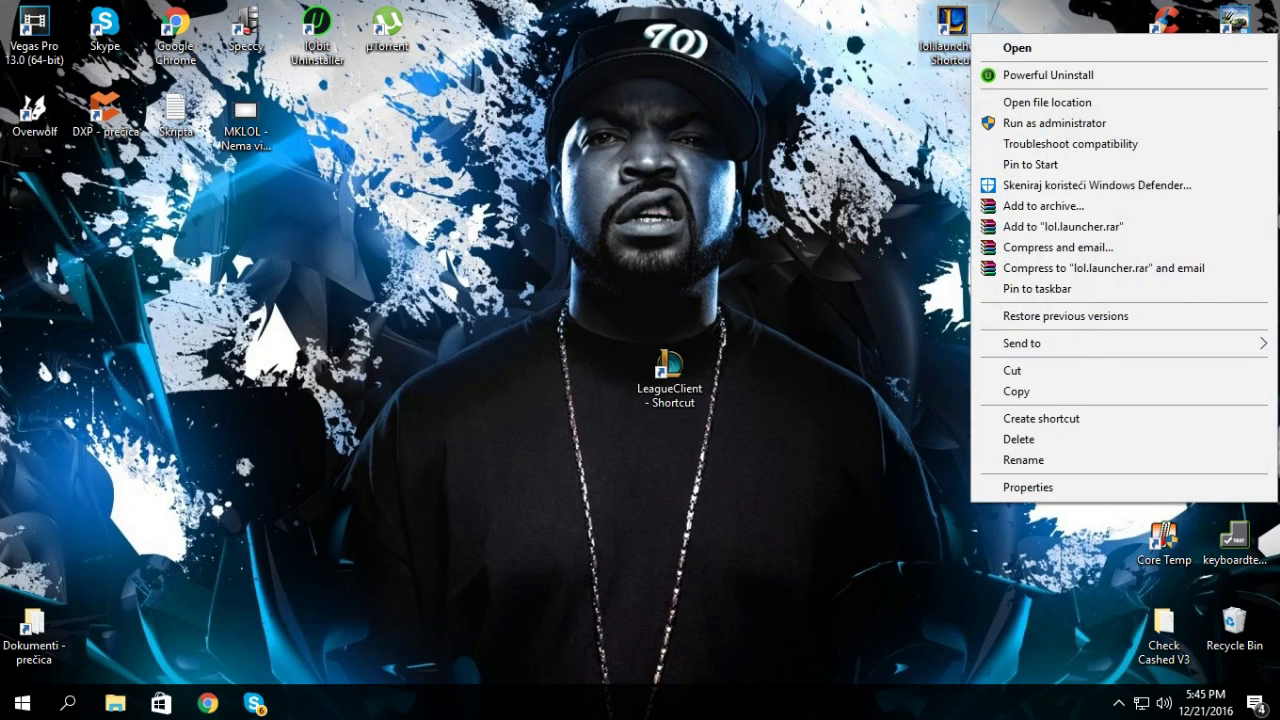
left_click(737, 342)
Open the file location of the LeagueClient shortcut from its properties and close the properties dialog.
double_click(665, 372)
right_click(650, 362)
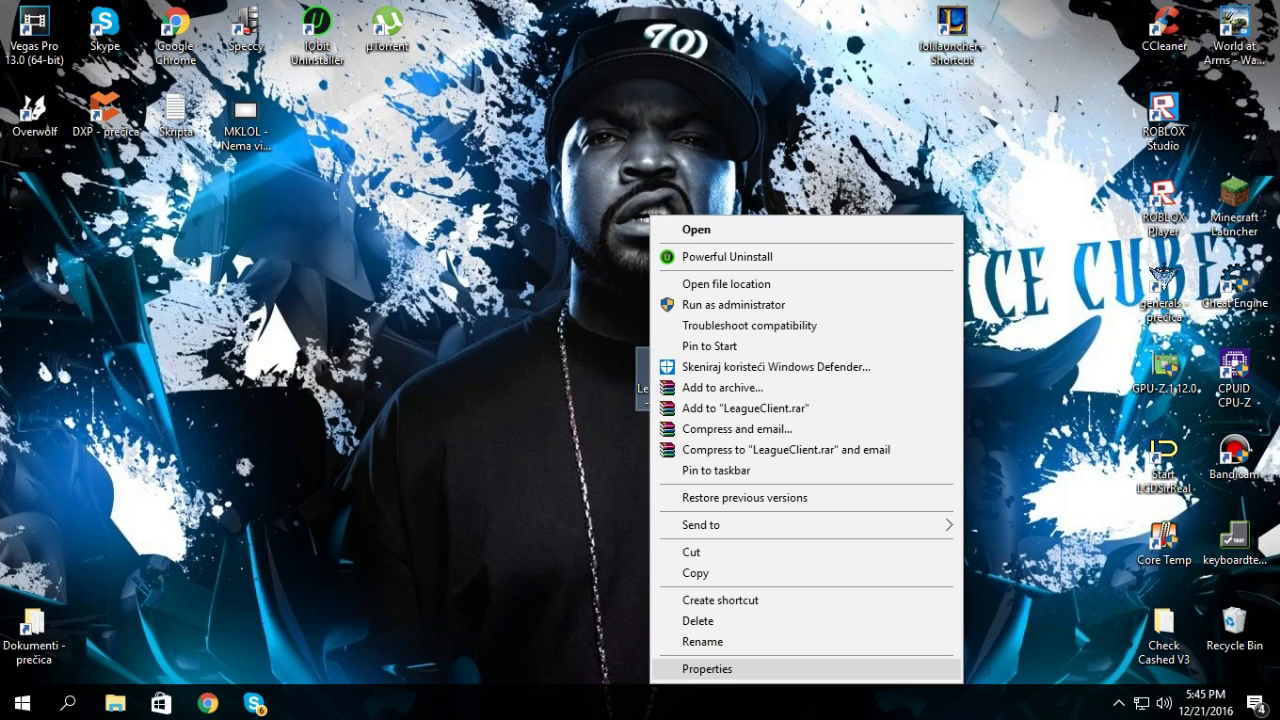
left_click(707, 668)
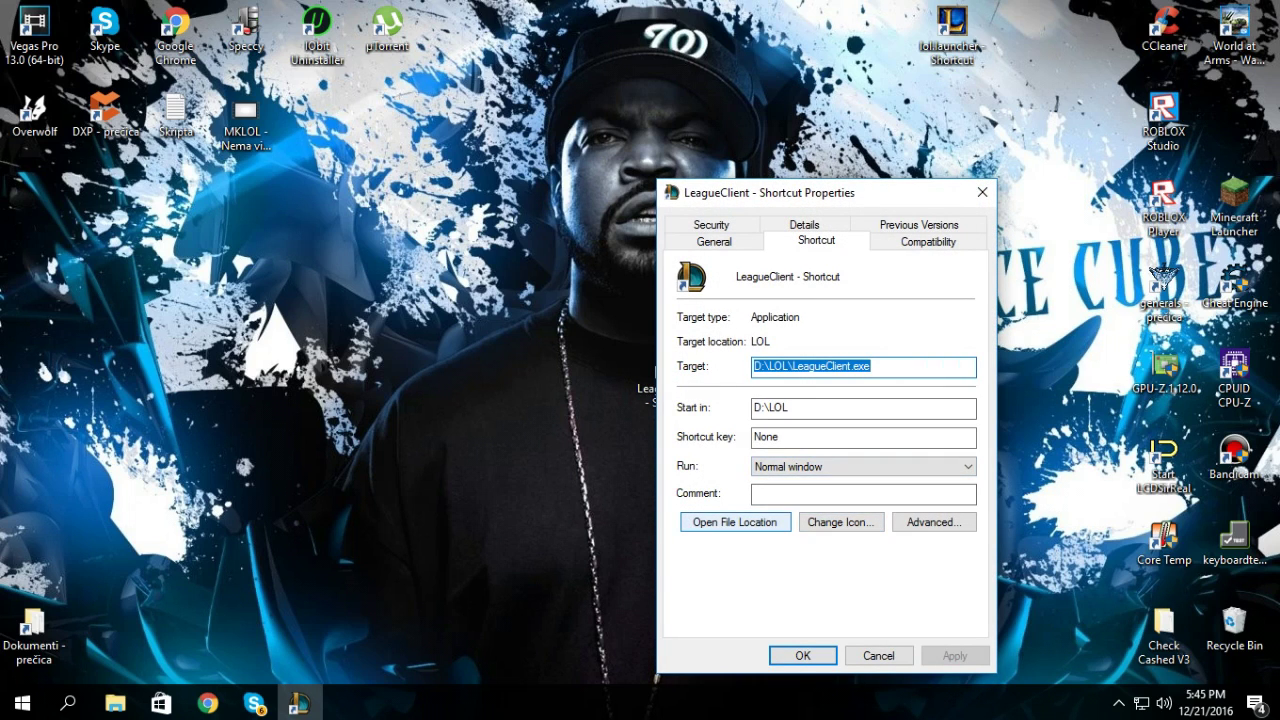
left_click(735, 522)
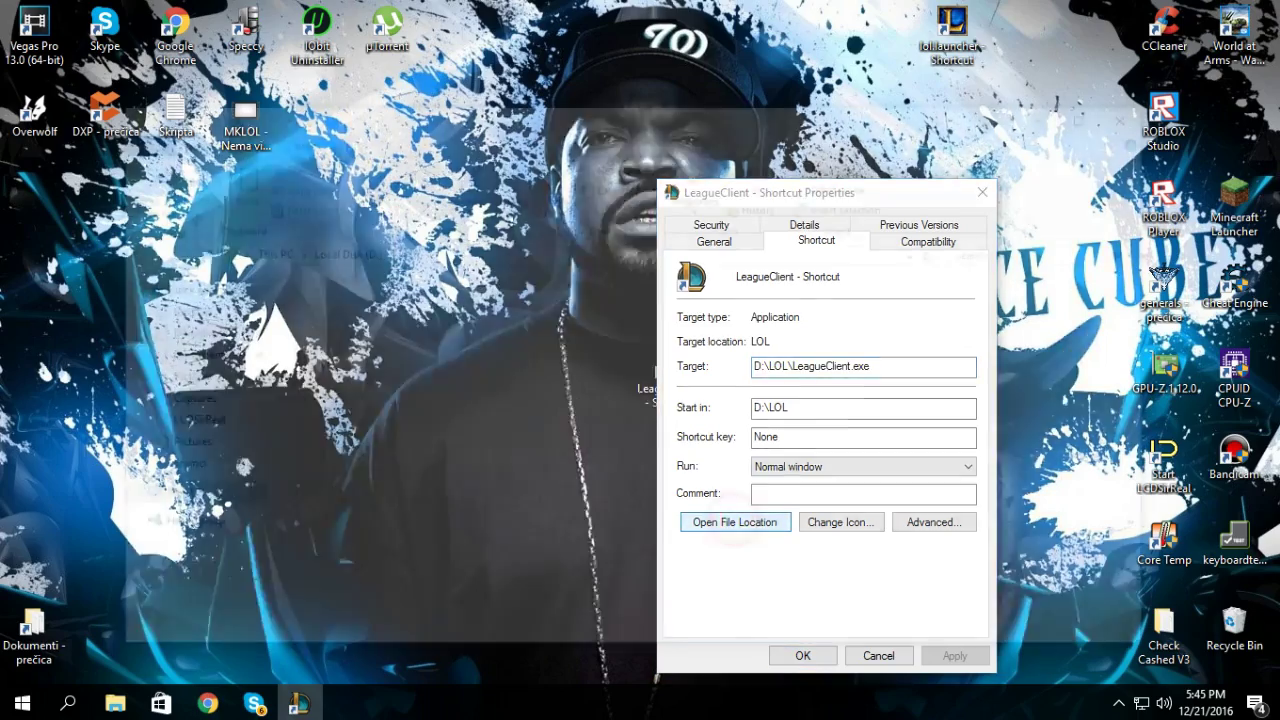
left_click_drag(997, 110, 505, 165)
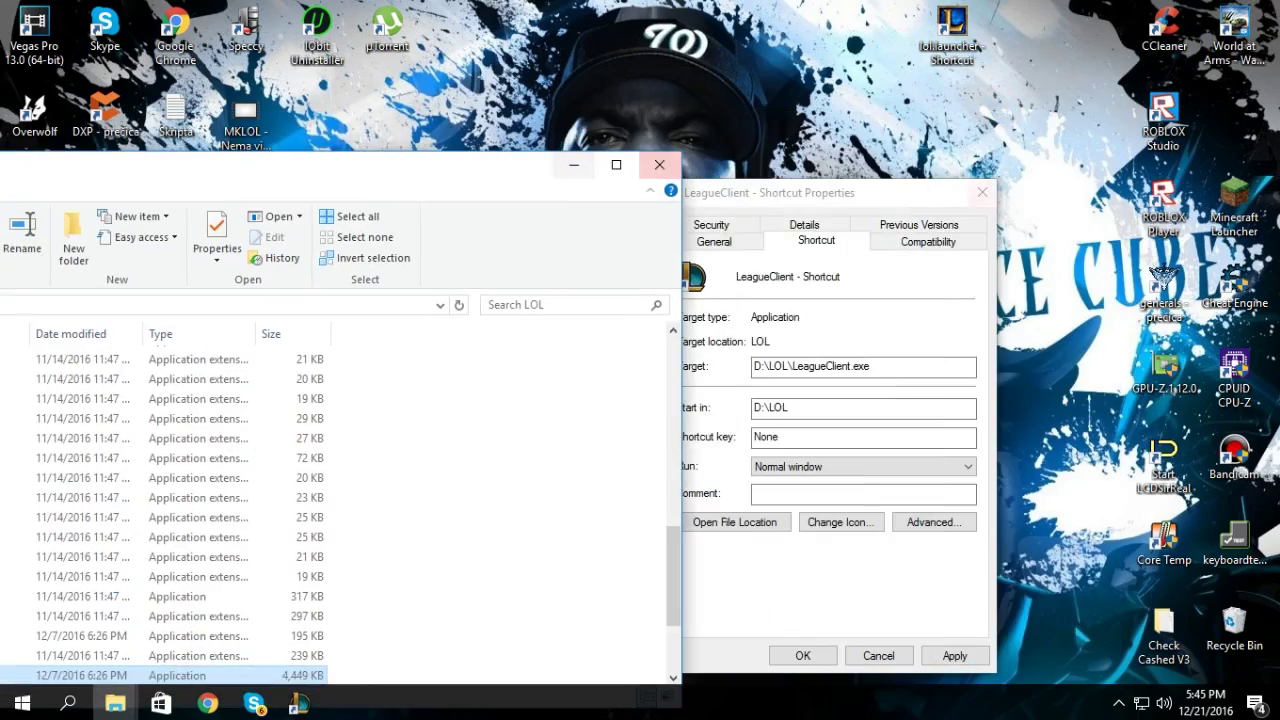
left_click(990, 186)
left_click_drag(360, 166, 864, 112)
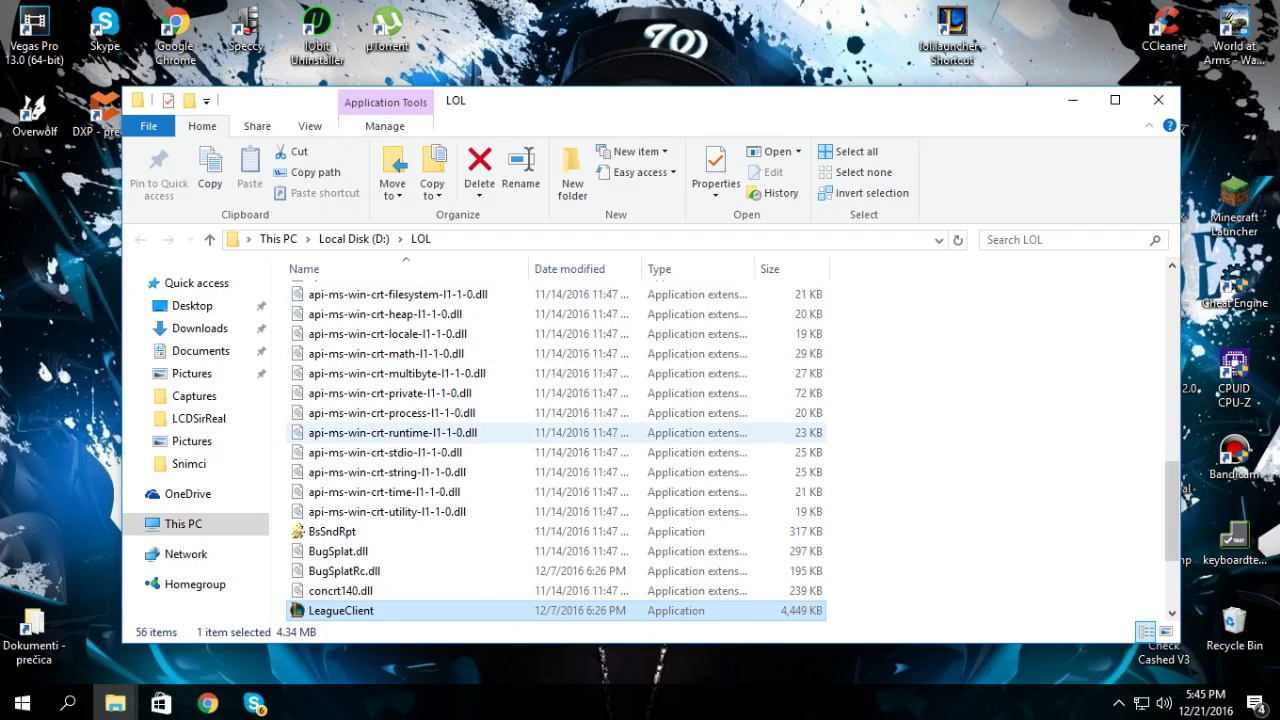
Go to the system folder inside RADS in the LOL directory.
scroll(450, 440, "down", 3)
scroll(450, 420, "up", 13)
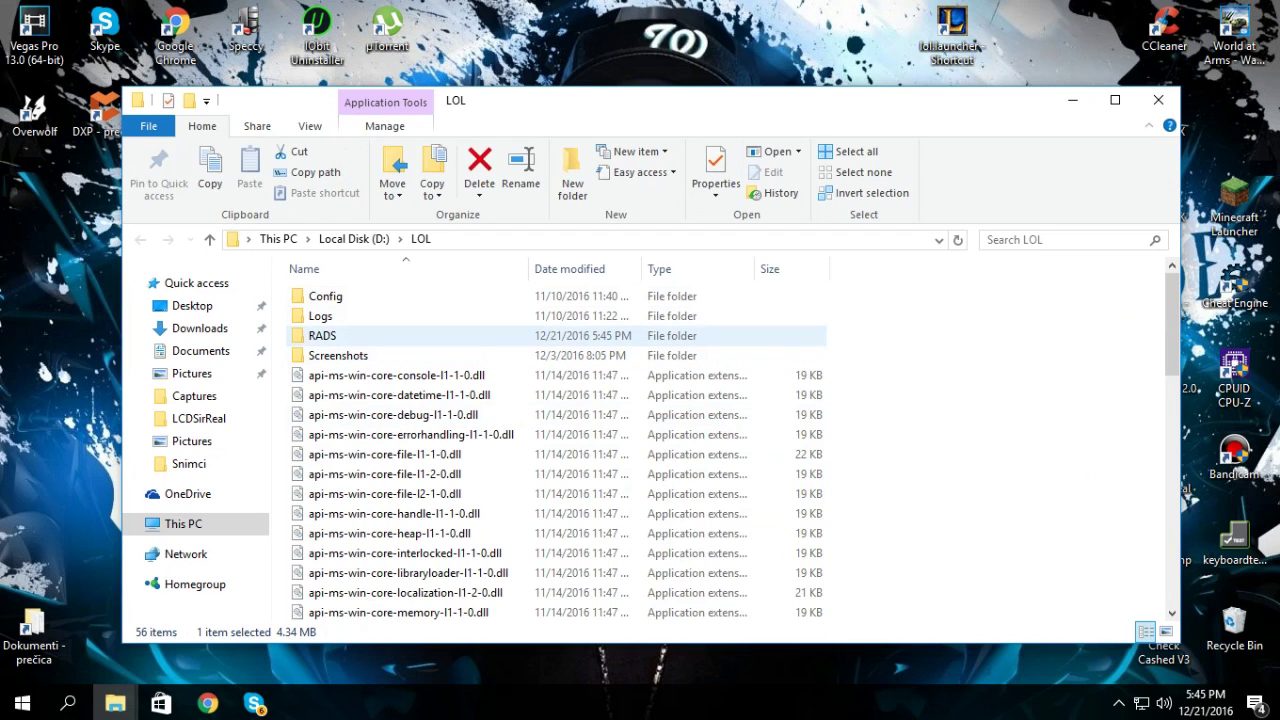
double_click(330, 337)
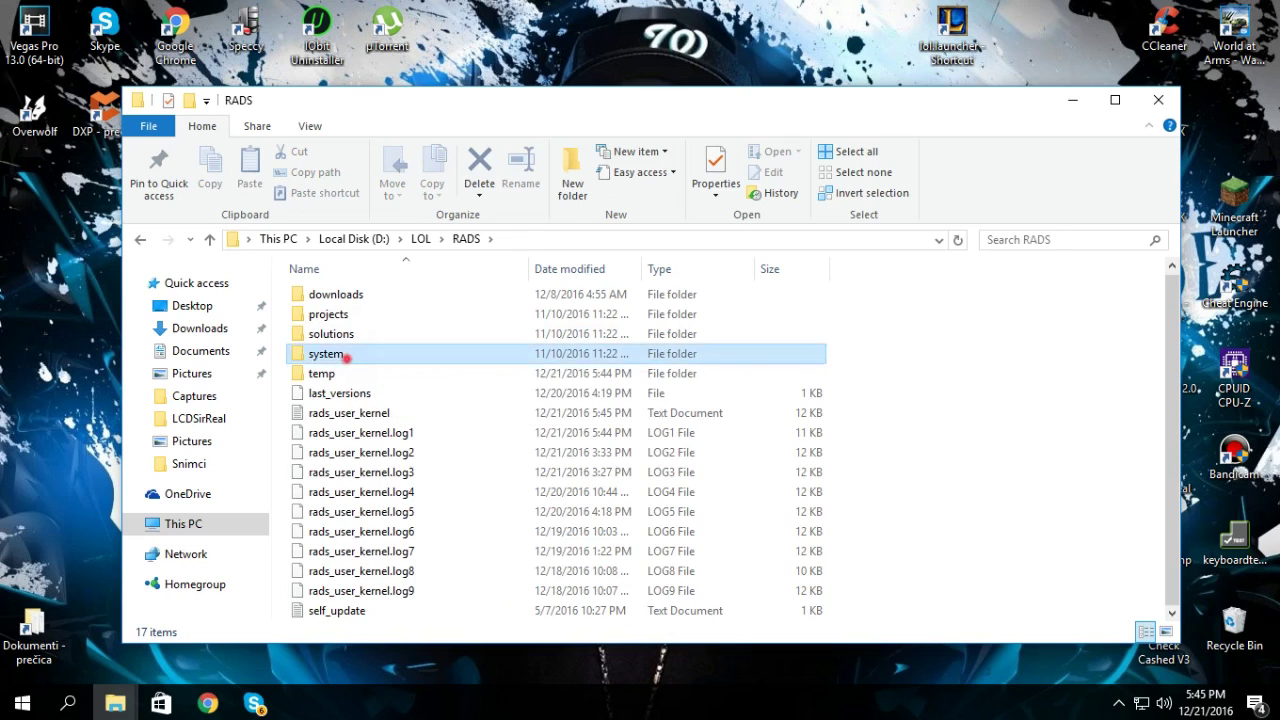
double_click(345, 356)
Open user.cfg with Notepad, keeping Notepad as the app always used for .cfg files.
left_click(348, 417)
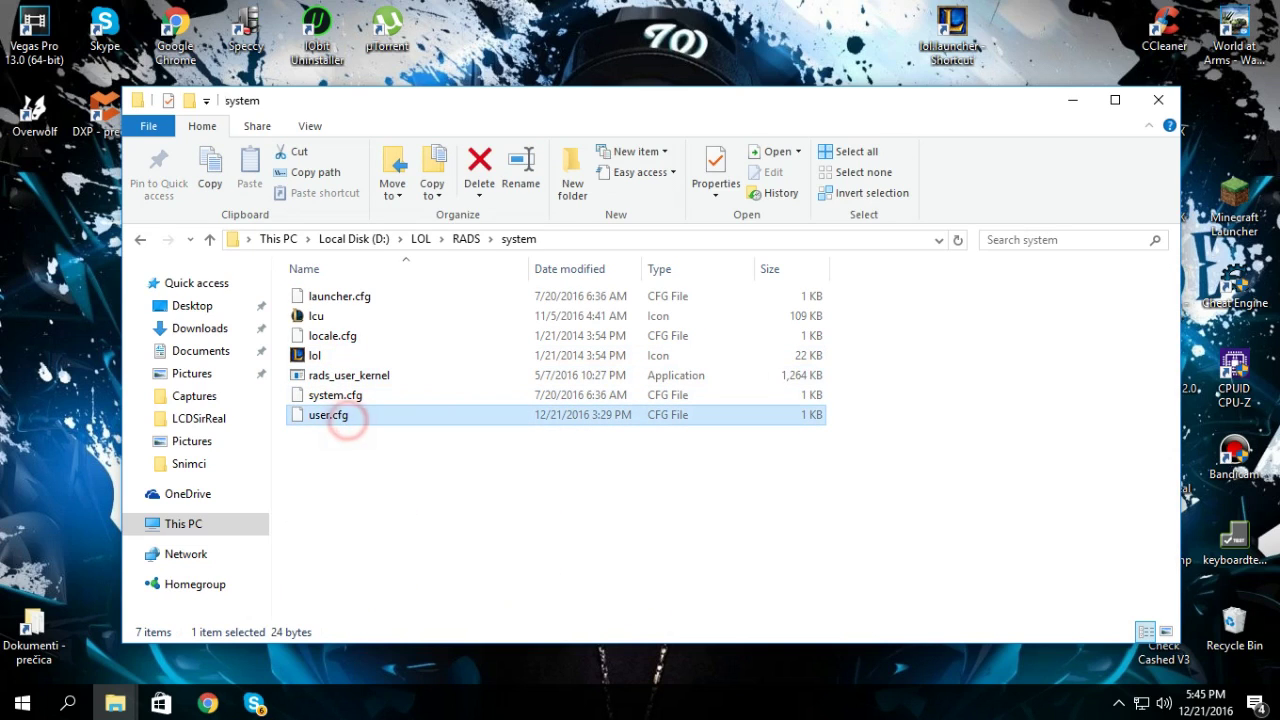
right_click(334, 417)
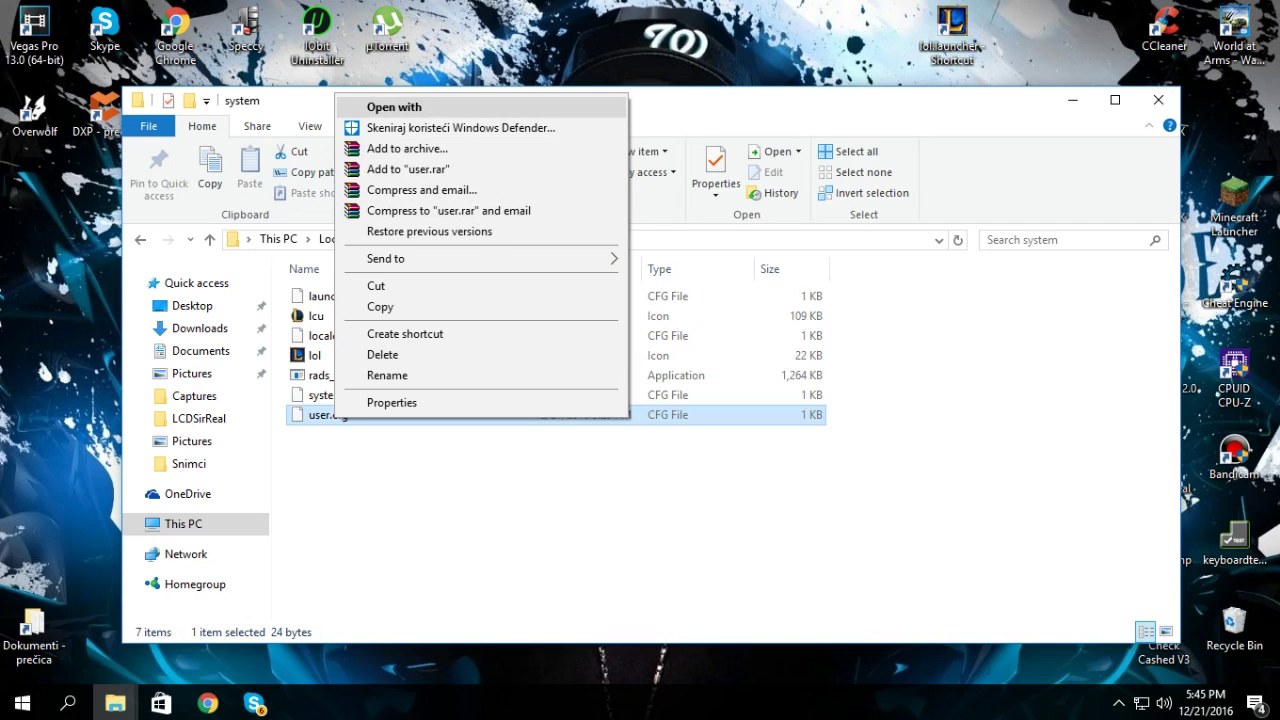
left_click(386, 106)
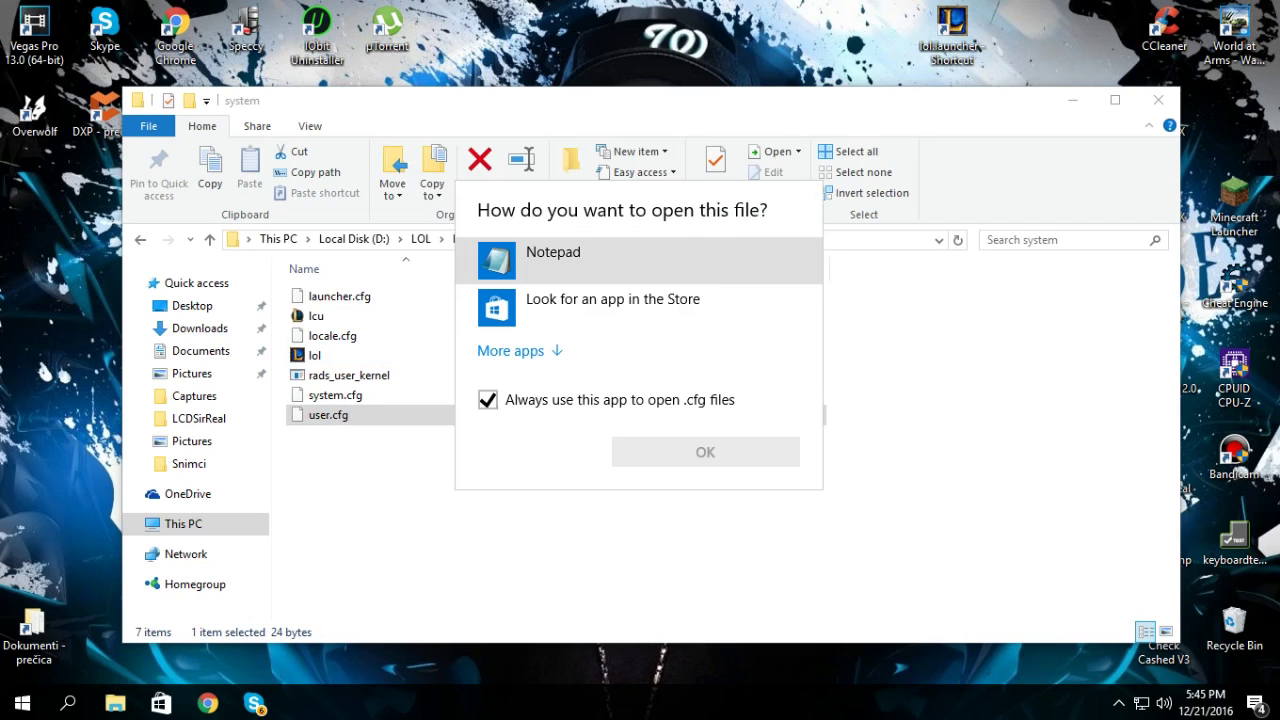
left_click(600, 260)
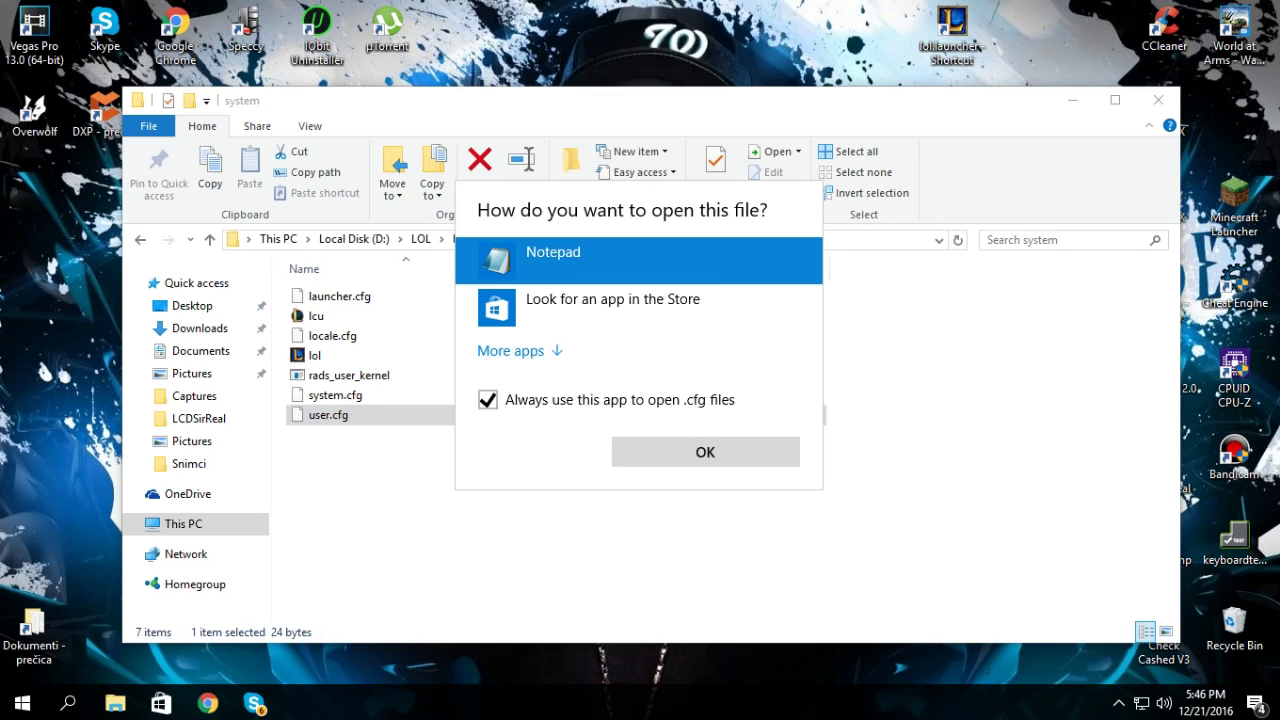
left_click(712, 456)
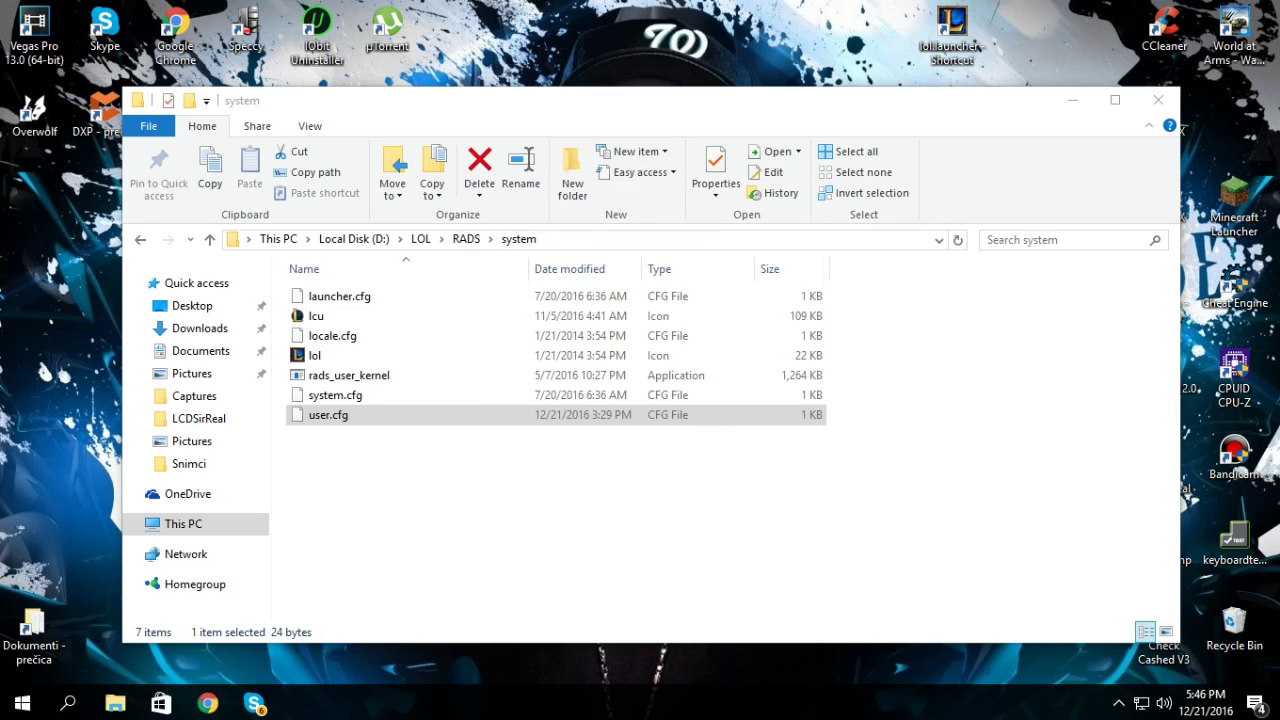
left_click(524, 253)
left_click(712, 450)
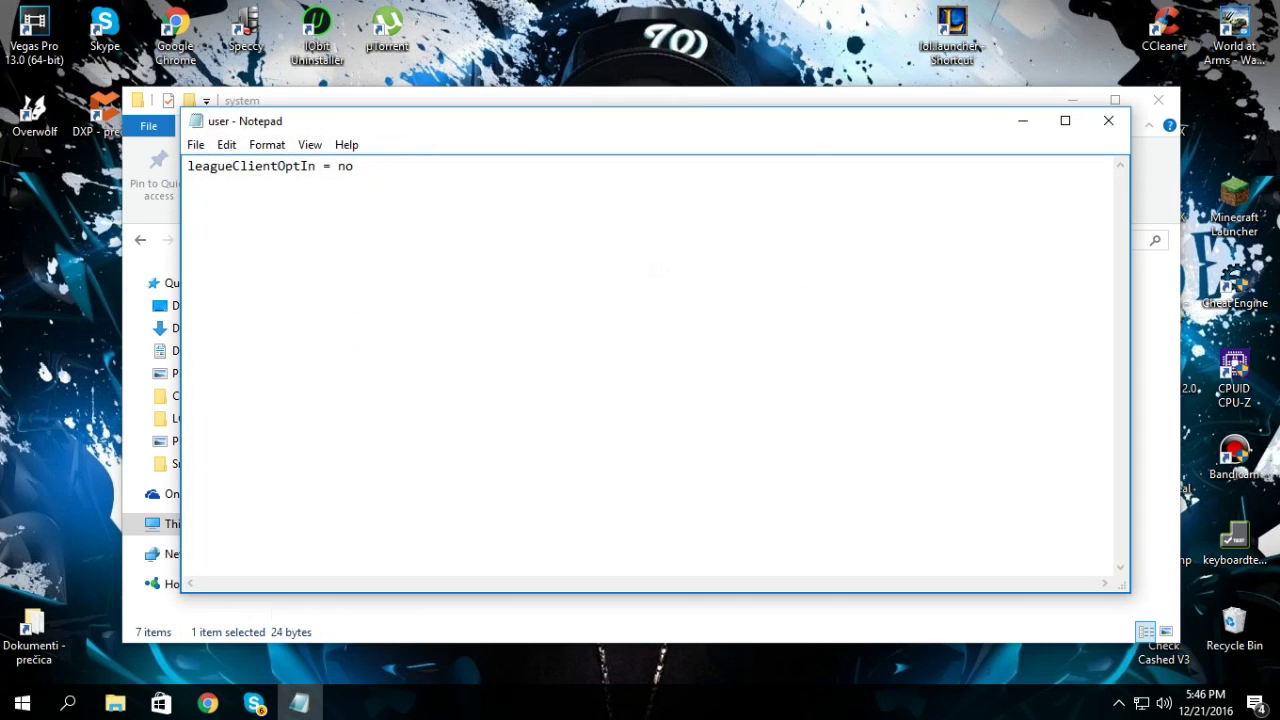
left_click_drag(491, 128, 691, 200)
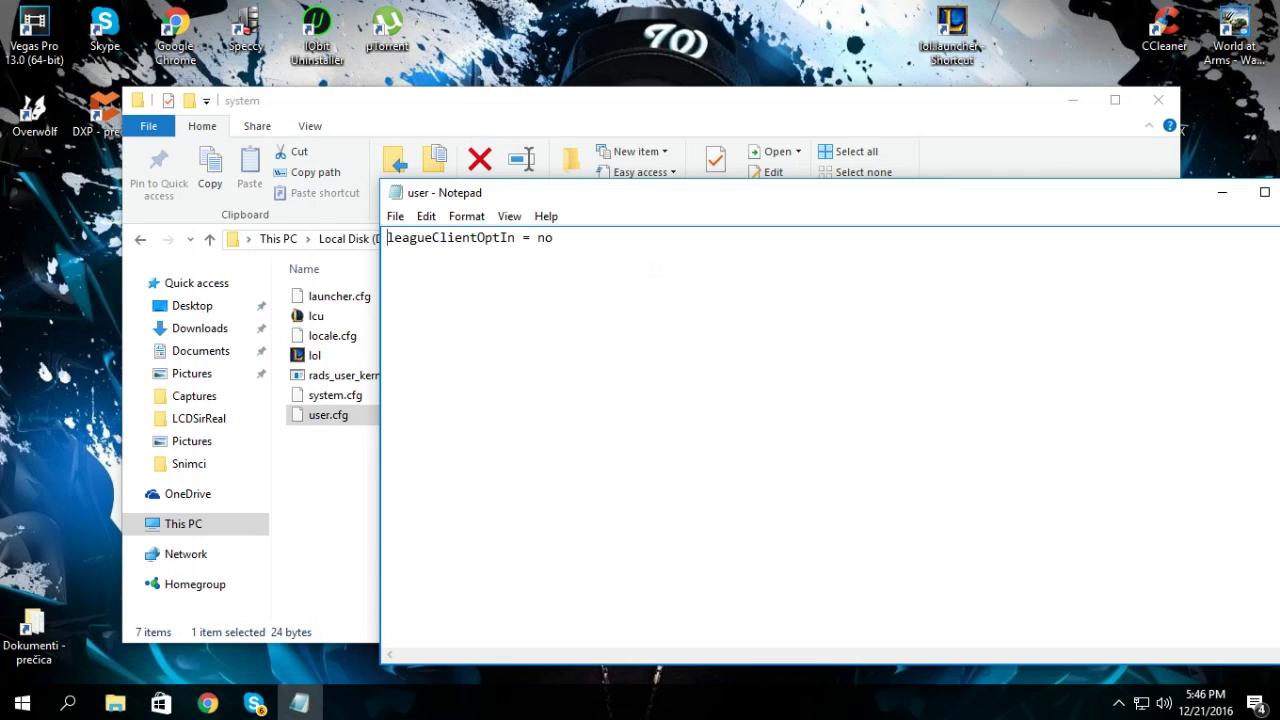
Set leagueClientOptIn to yes in user.cfg, save the change and close the file.
left_click_drag(386, 238, 530, 238)
left_click(594, 254)
double_click(545, 238)
left_click_drag(1061, 185, 716, 169)
left_click(970, 169)
left_click(590, 362)
left_click(1158, 100)
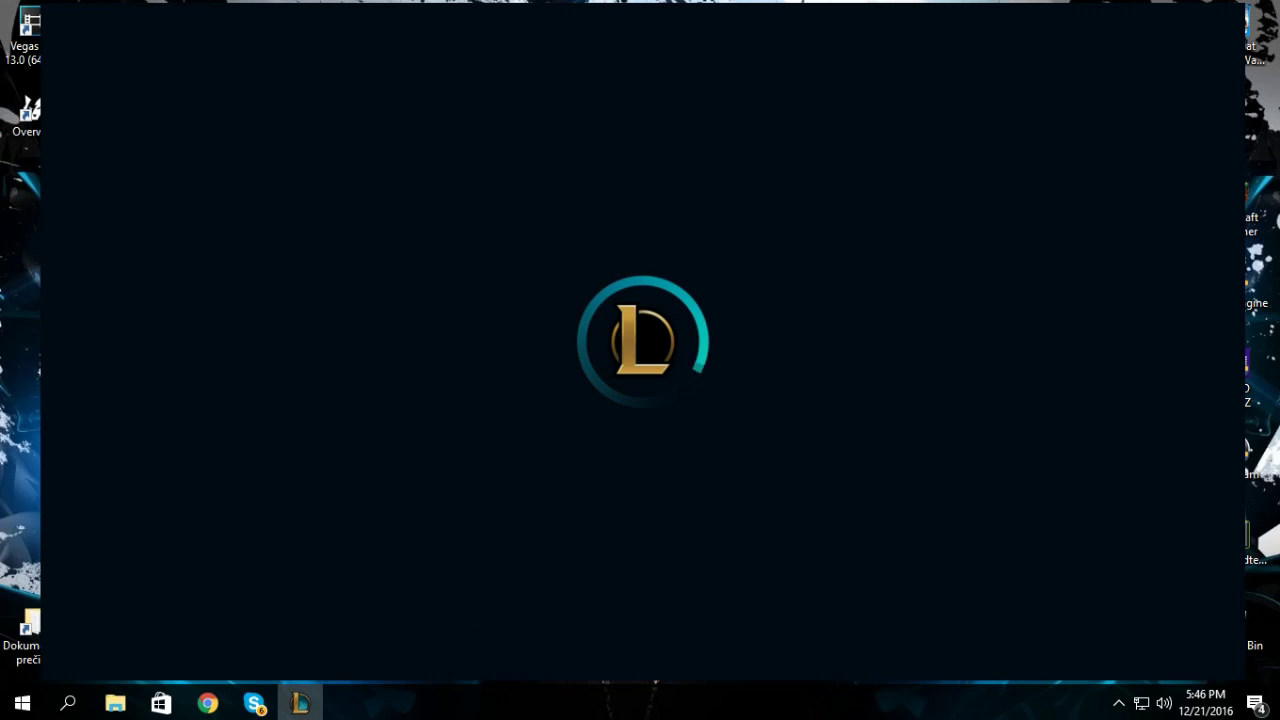
Try to close the loading LeagueClient window and bring the system folder window back to the front.
right_click(299, 703)
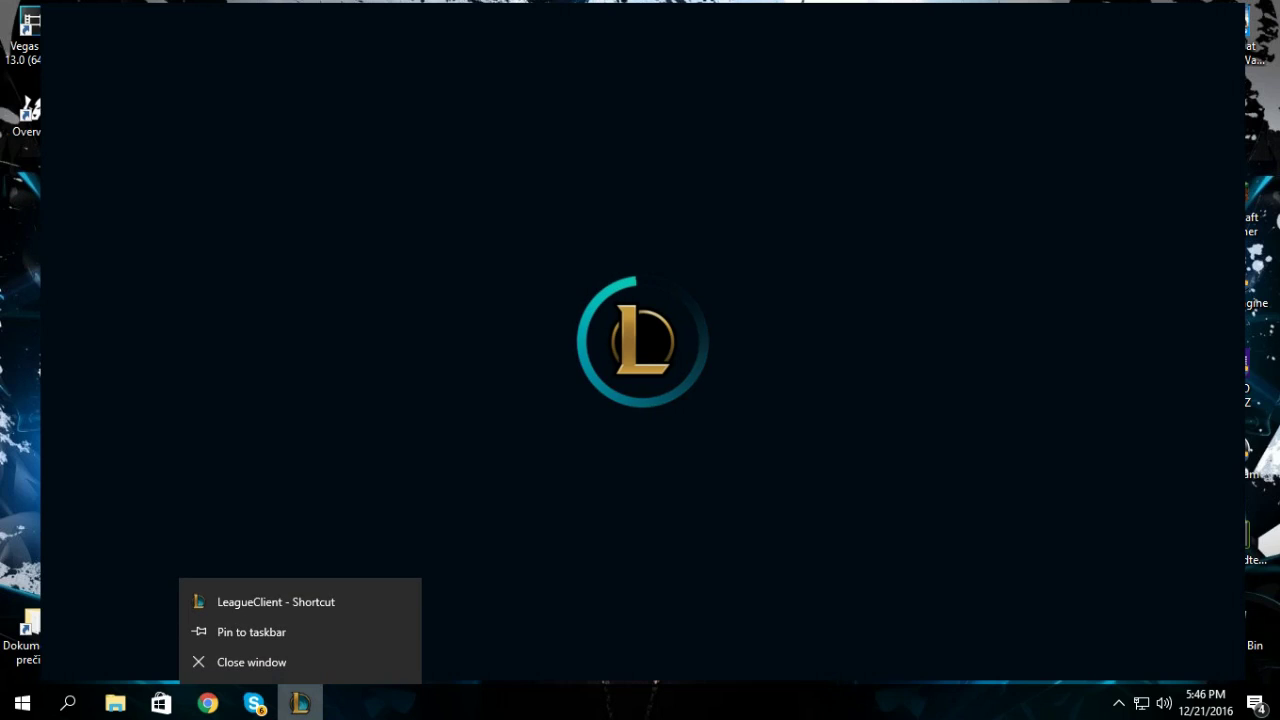
left_click(255, 661)
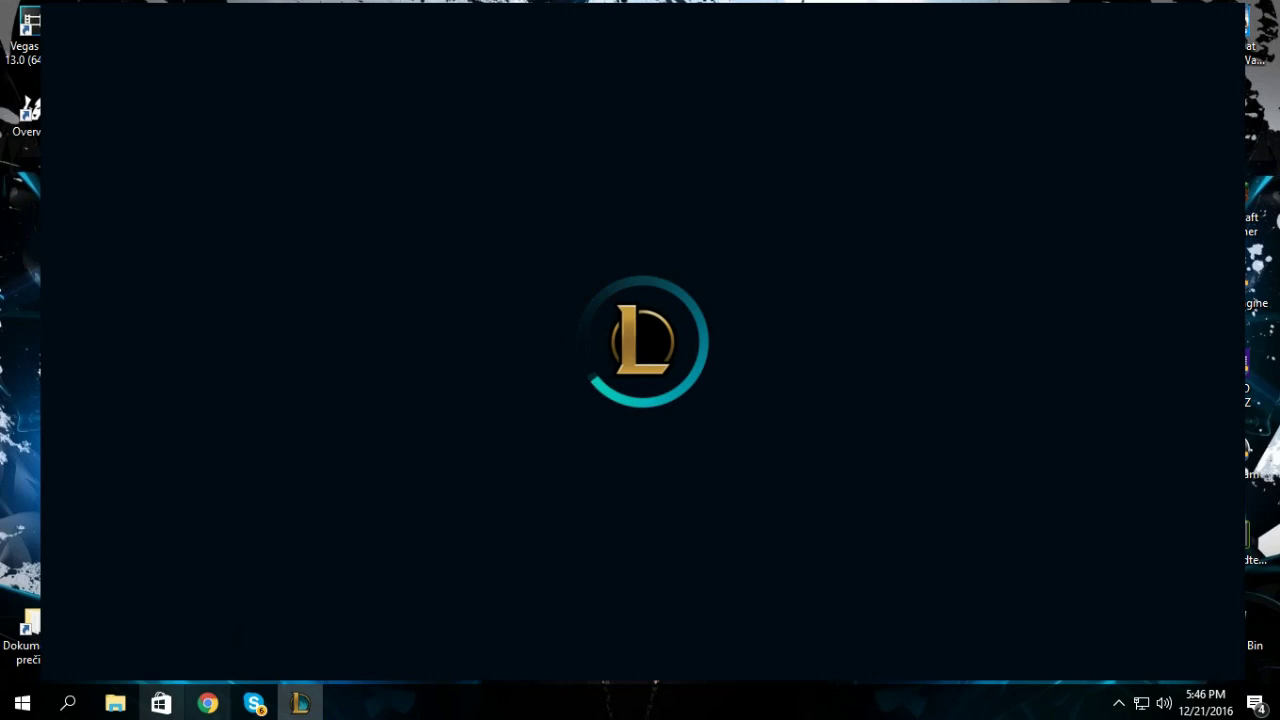
mouse_move(115, 703)
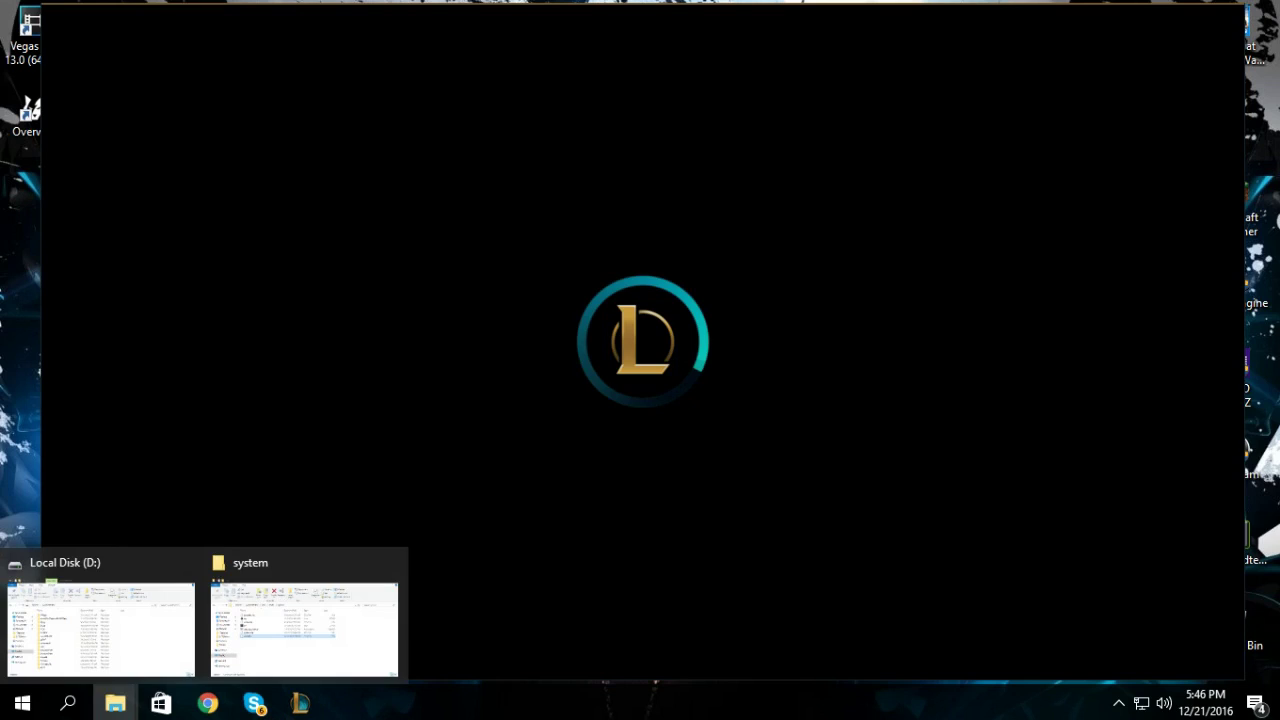
left_click(266, 611)
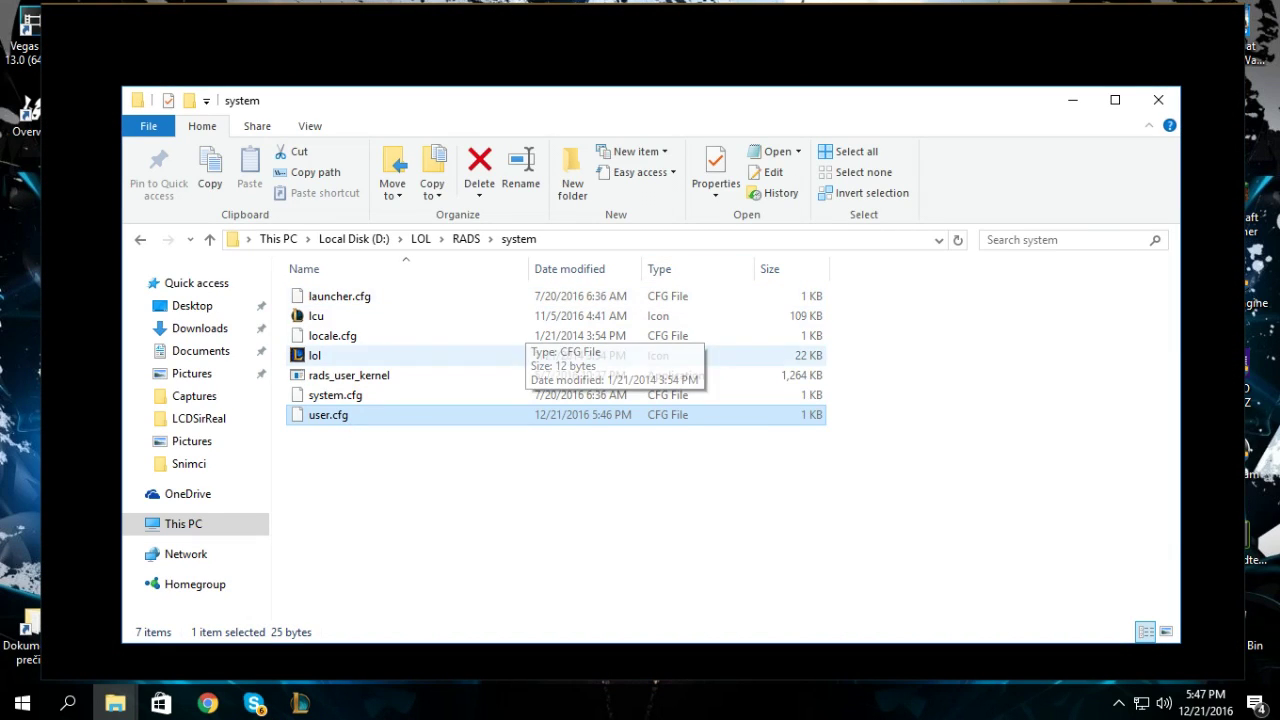
Reopen user.cfg in Notepad, set leagueClientOptIn to no and close the file.
right_click(322, 412)
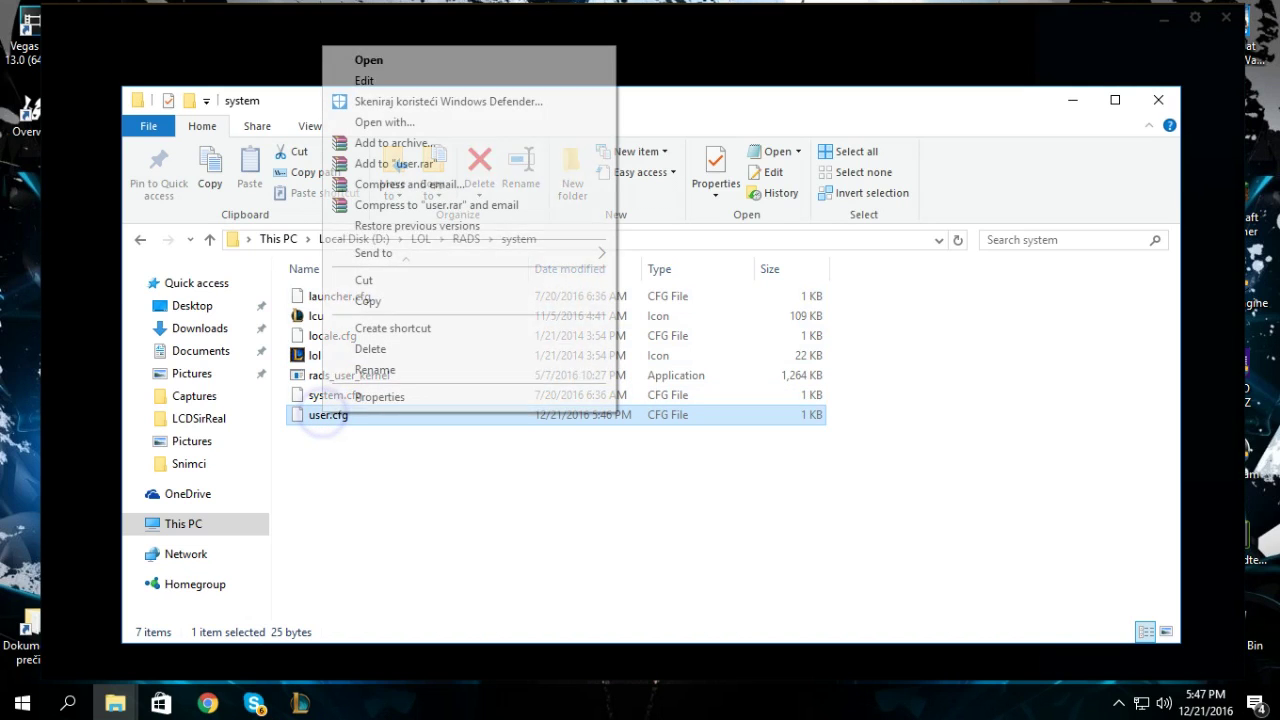
left_click(391, 60)
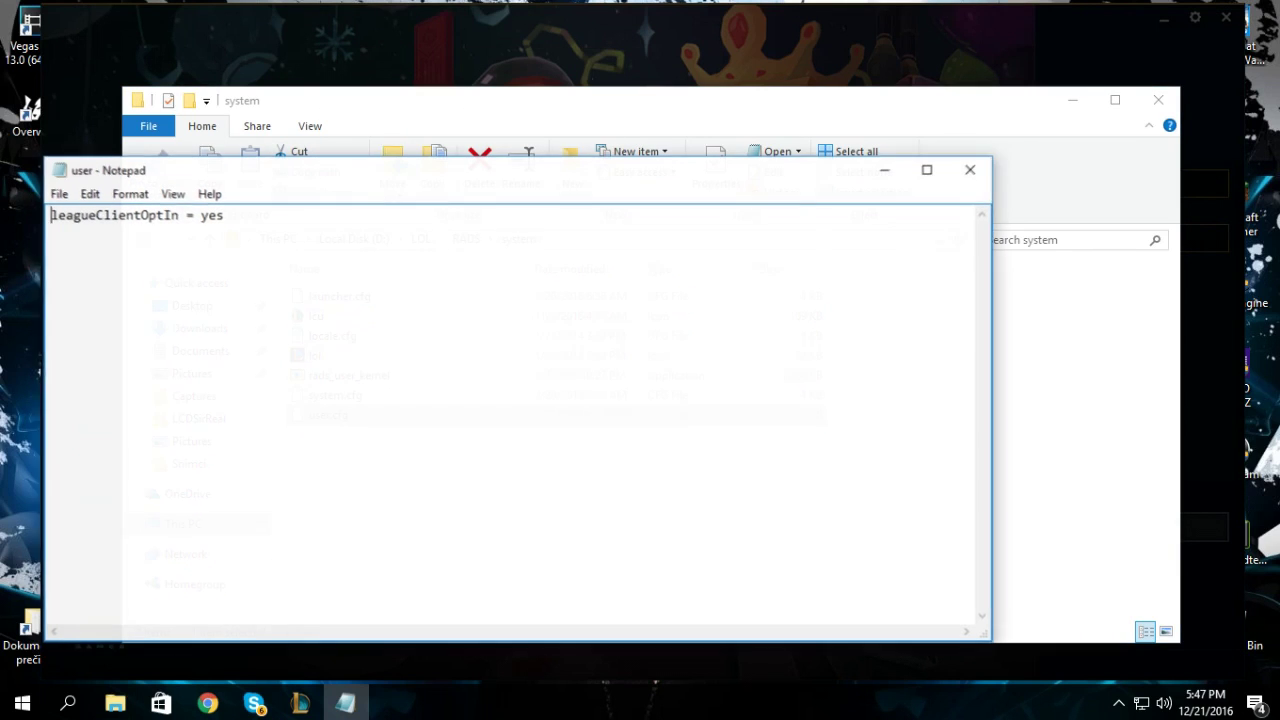
left_click_drag(368, 178, 880, 206)
left_click(366, 440)
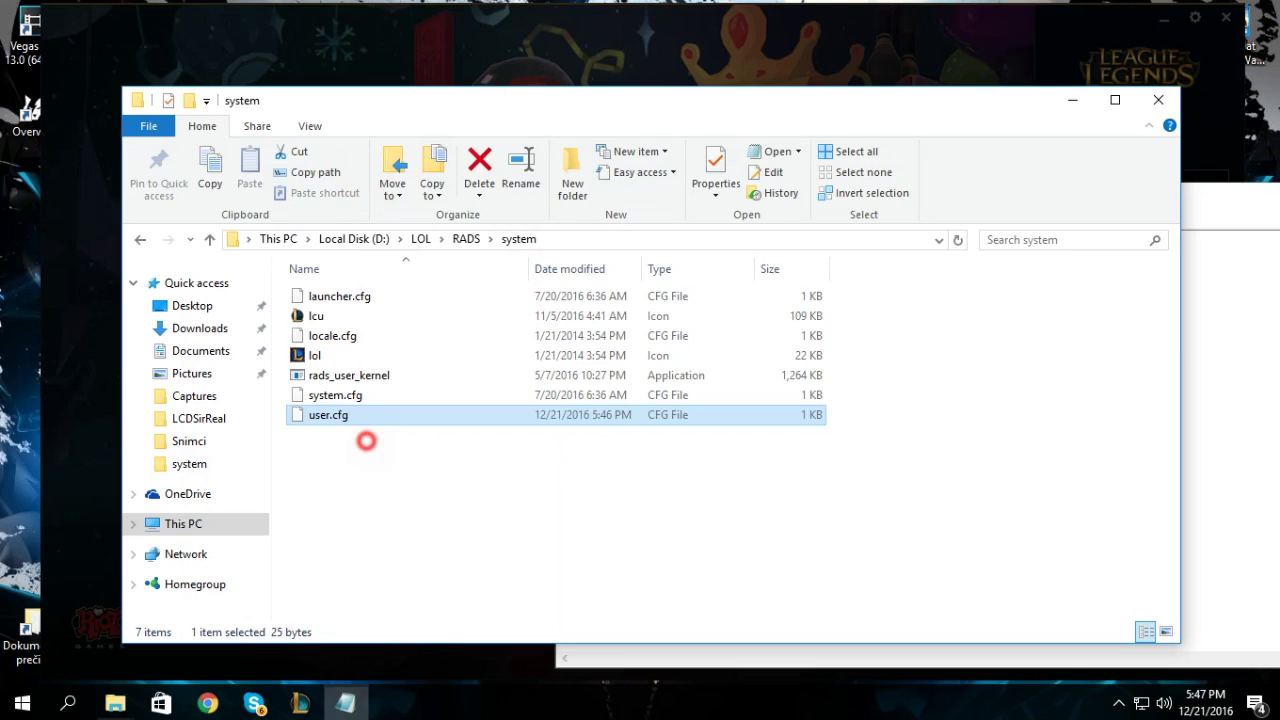
left_click(336, 418)
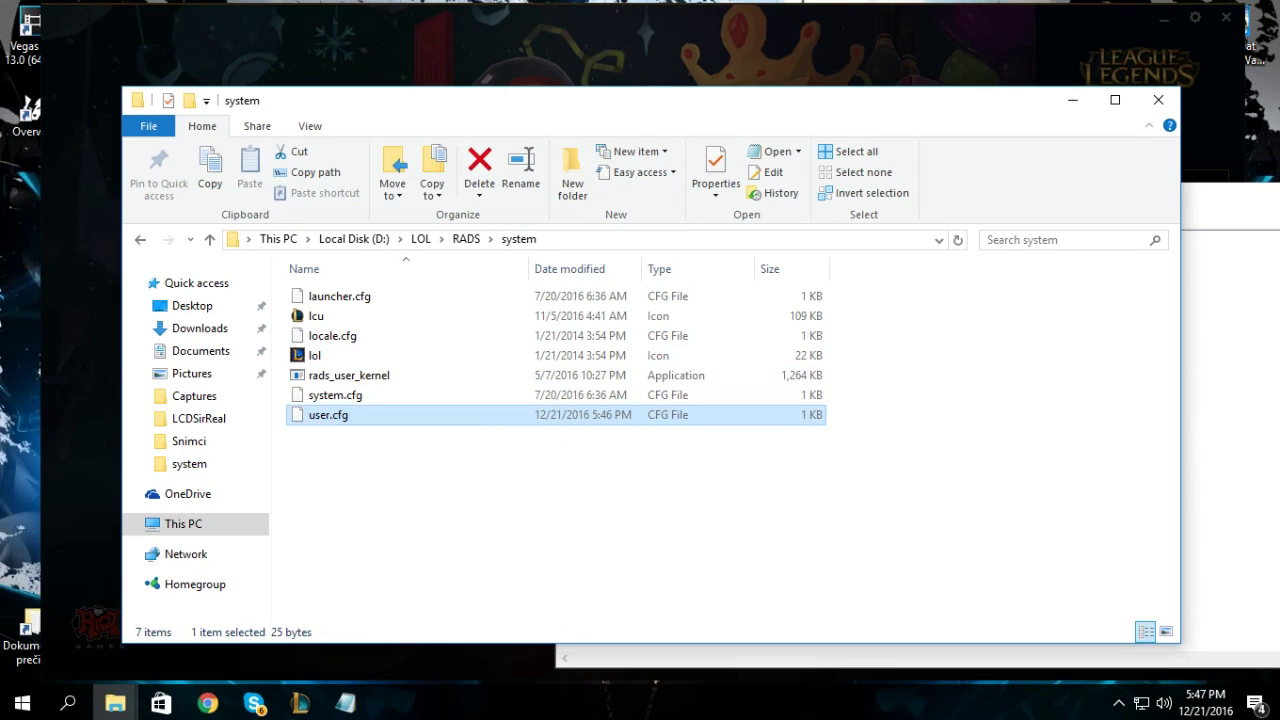
left_click(1236, 345)
left_click_drag(749, 200, 450, 197)
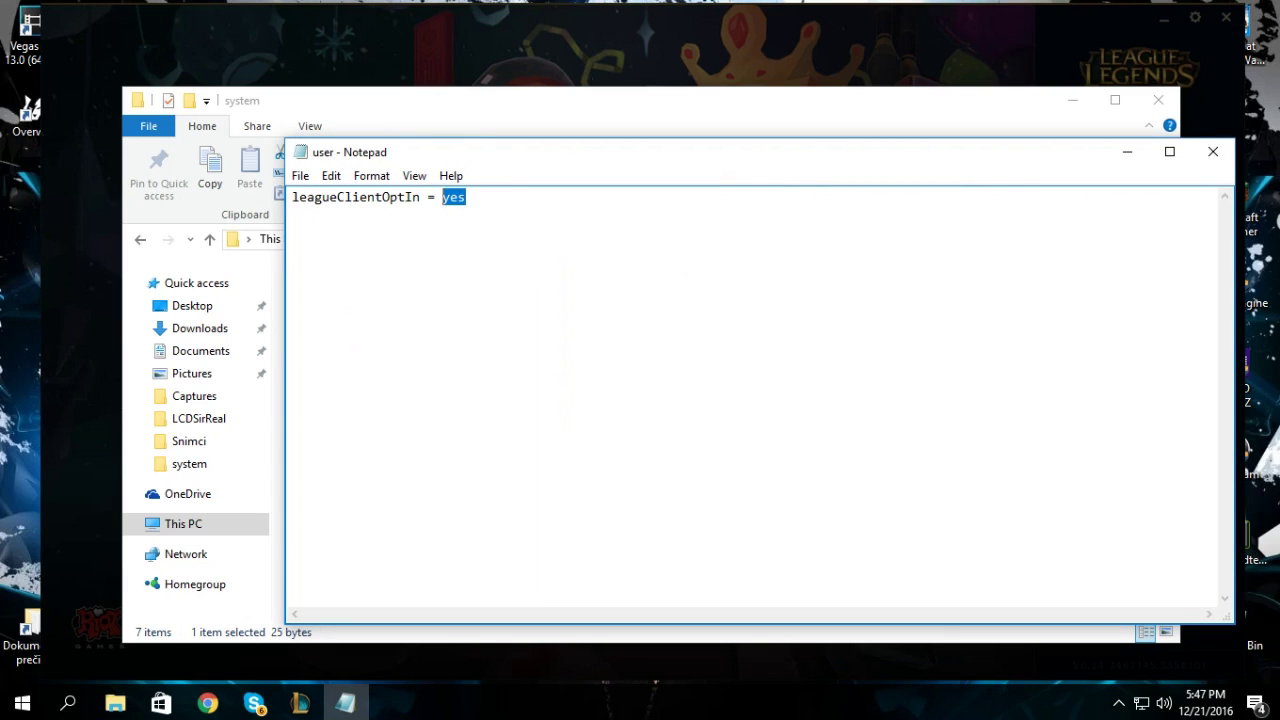
type("no")
left_click(1201, 154)
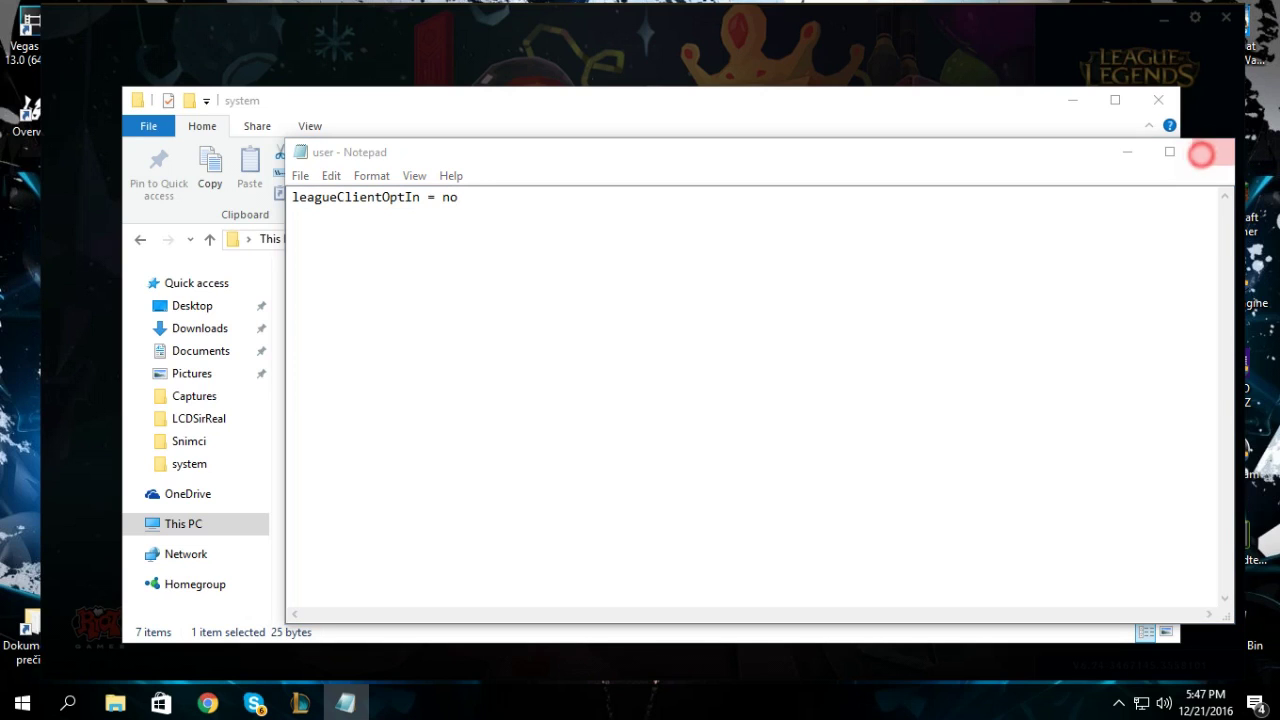
Close the system folder window and refresh the desktop.
left_click(580, 360)
left_click(541, 487)
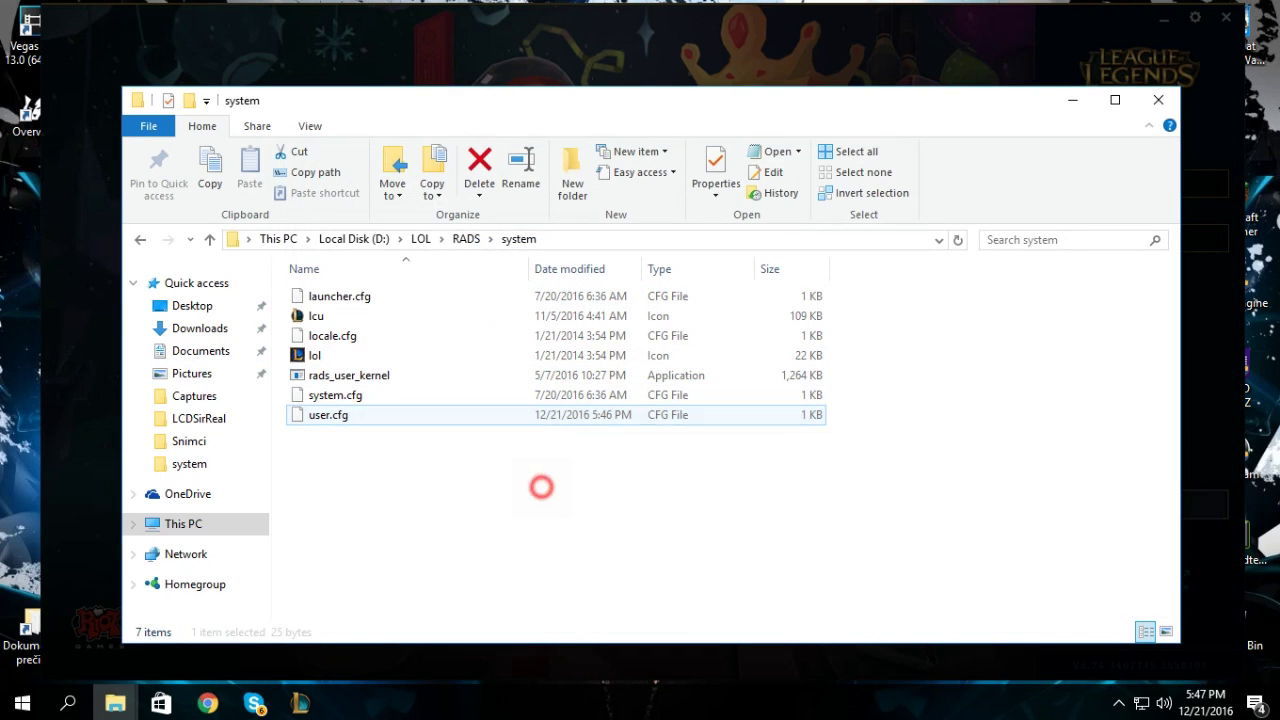
left_click(1158, 100)
left_click(619, 380)
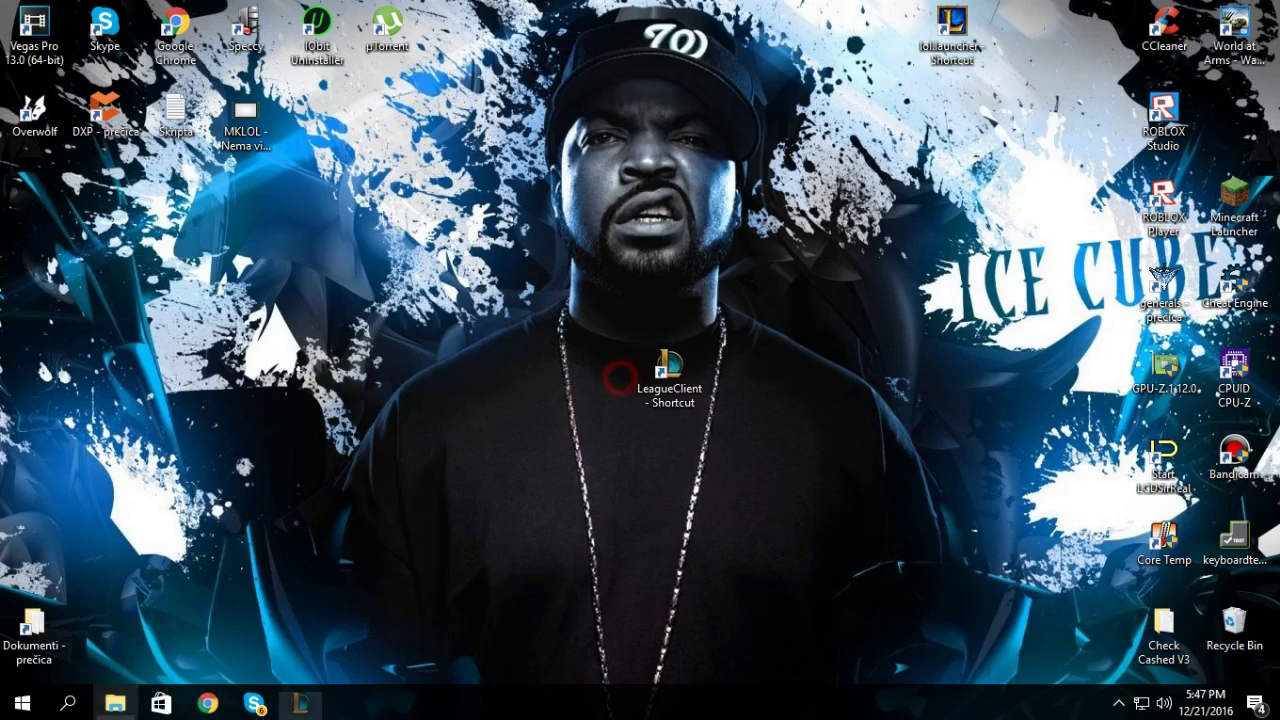
right_click(540, 420)
left_click(578, 471)
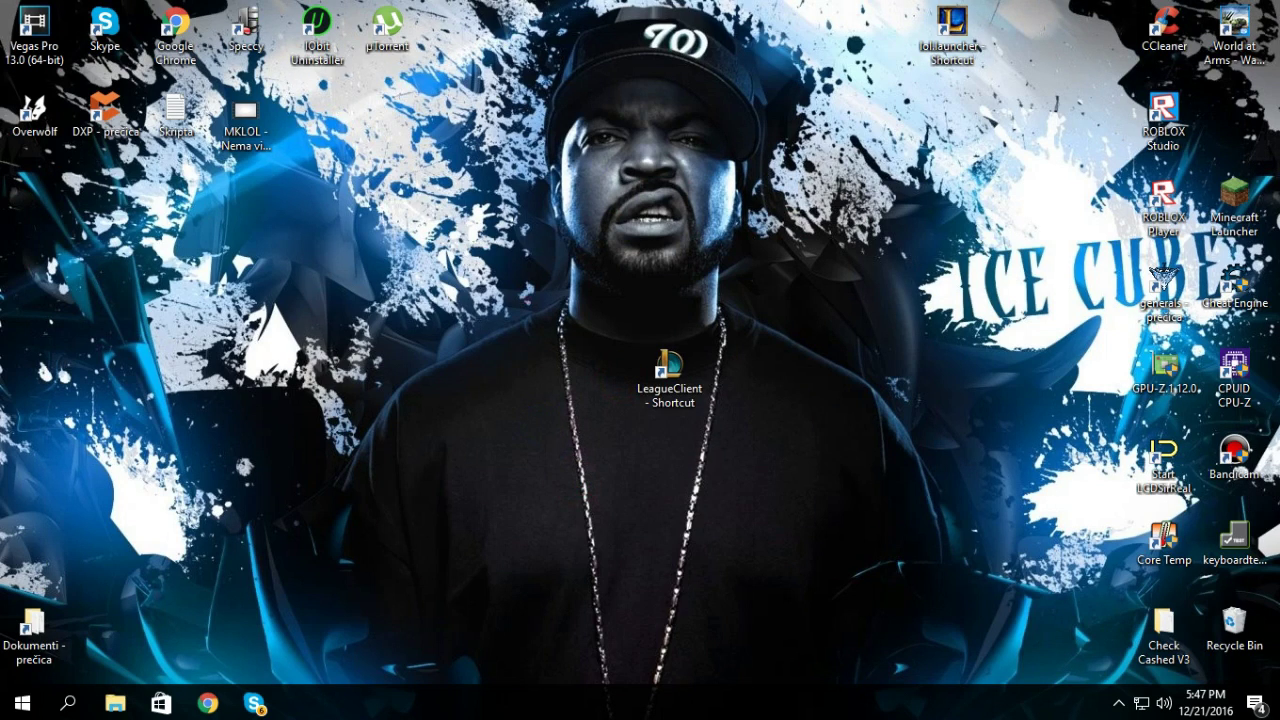
Delete the LeagueClient shortcut from the desktop and move the lol.launcher shortcut to the lower middle of the desktop.
left_click(669, 378)
key("Delete")
left_click_drag(952, 35, 528, 628)
left_click(826, 488)
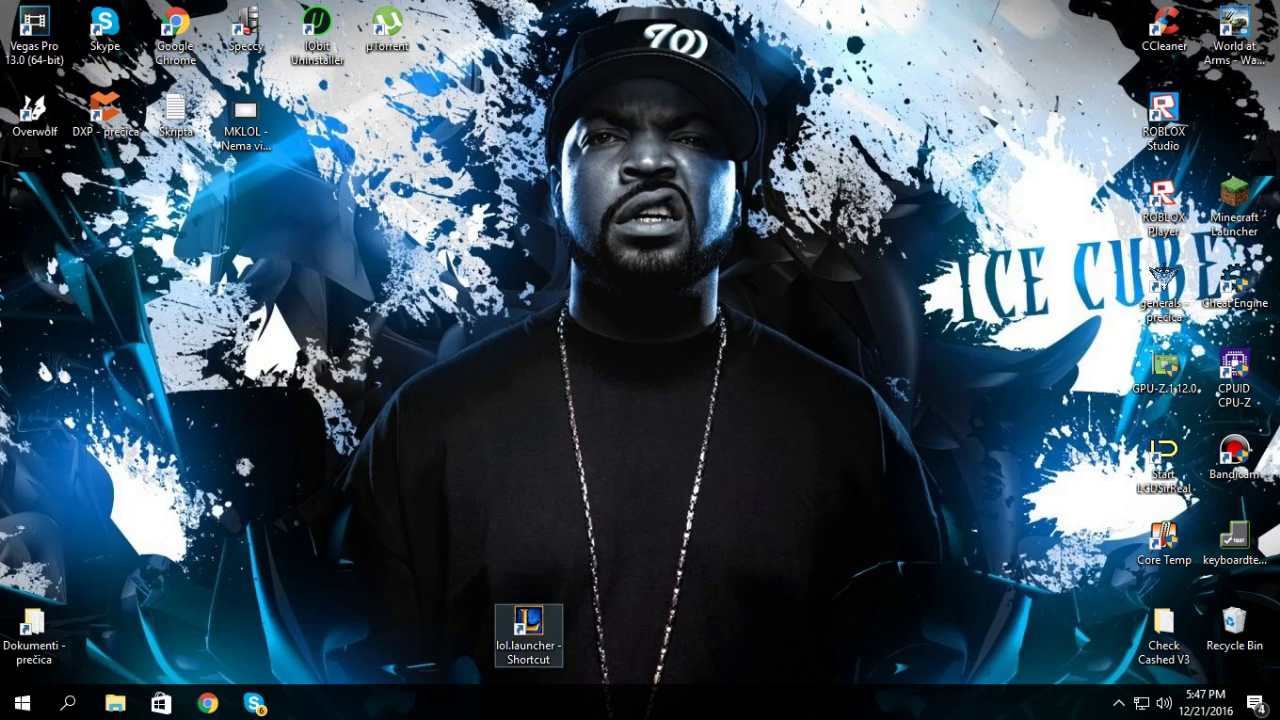
right_click(530, 632)
left_click(623, 660)
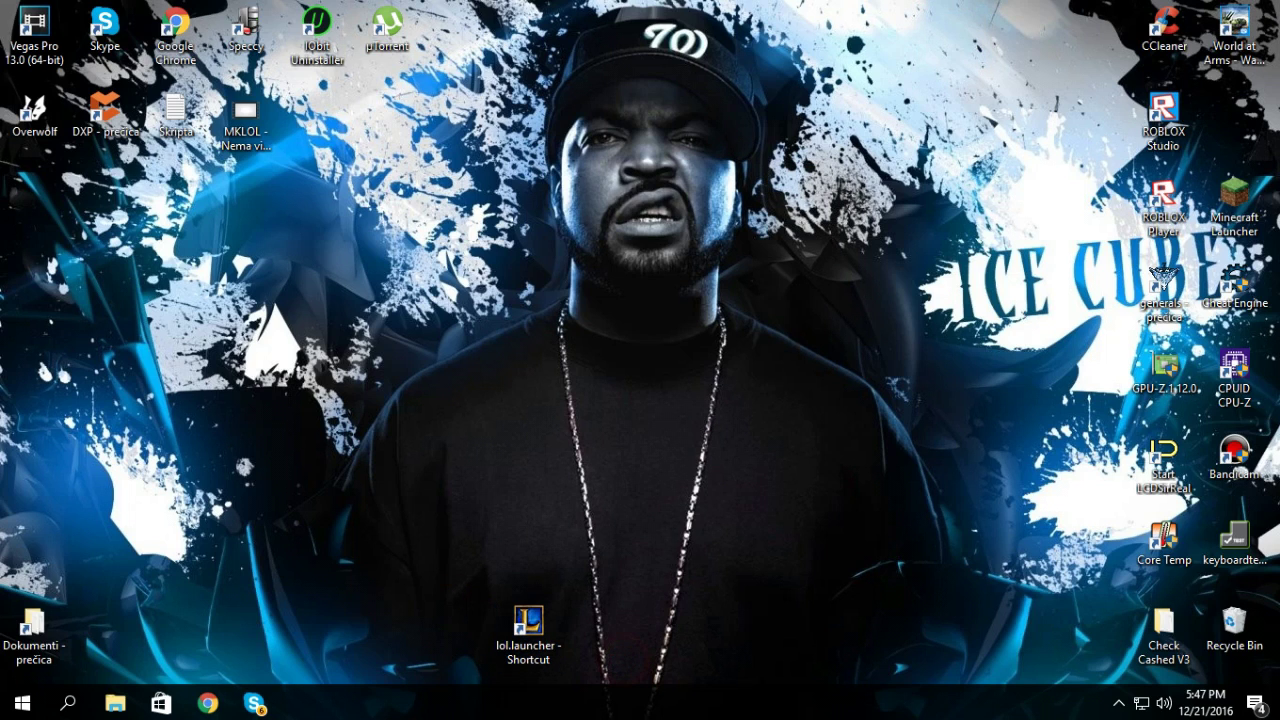
right_click(500, 662)
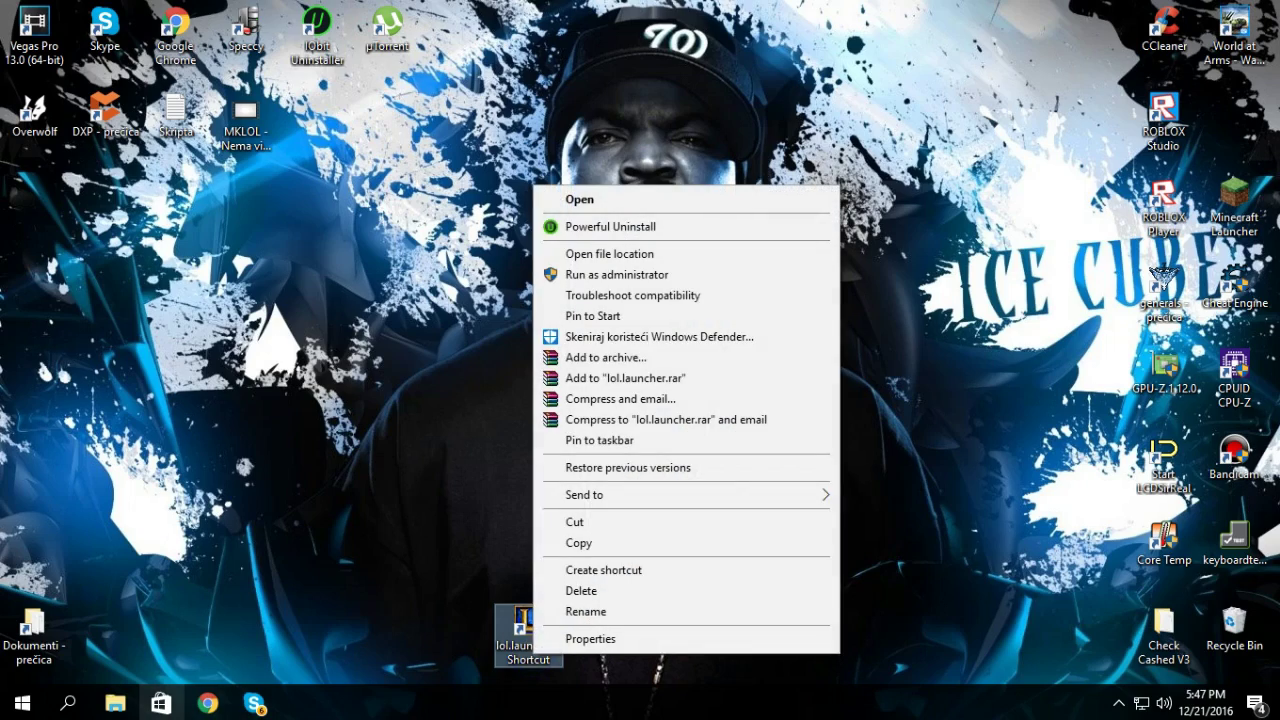
Open the LOL folder on Local Disk (D:) in File Explorer and find the launcher applications.
left_click(118, 704)
left_click(375, 449)
double_click(375, 449)
scroll(440, 430, "down", 5)
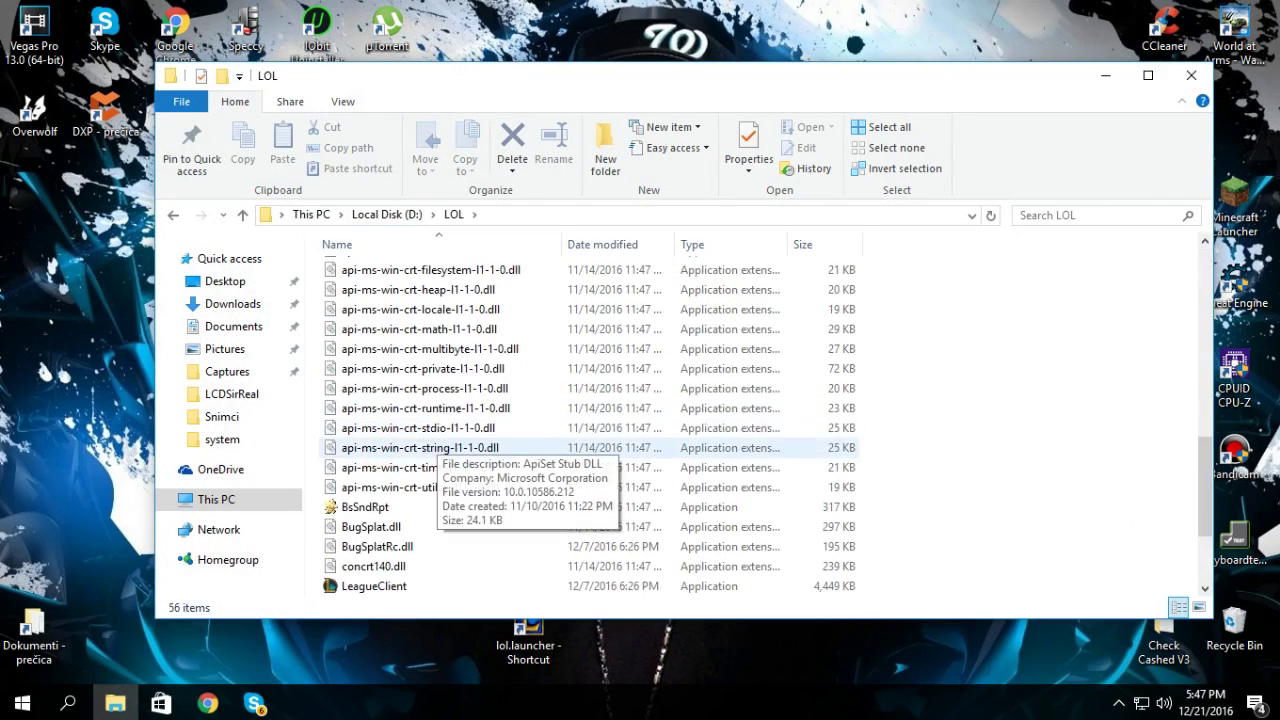
Create another shortcut to lol.launcher.admin in the LOL folder, and delete that duplicate shortcut.
left_click(388, 468)
left_click(378, 487)
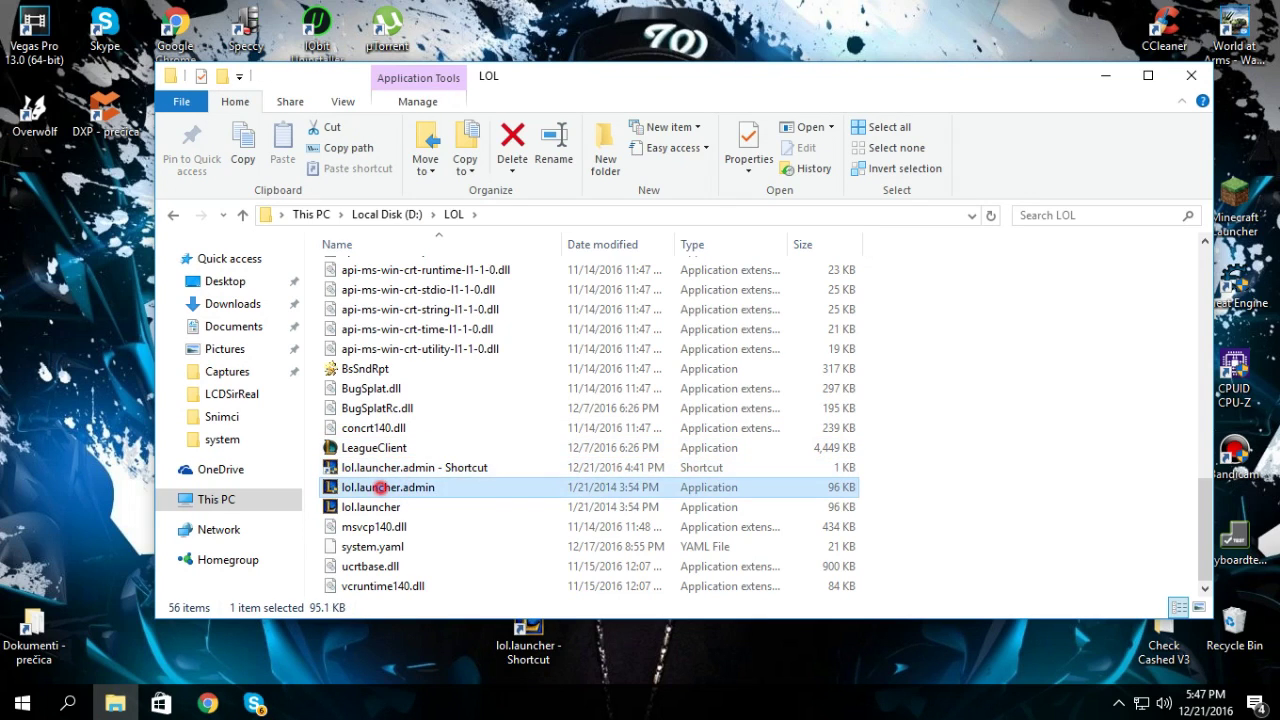
right_click(370, 487)
left_click(345, 487)
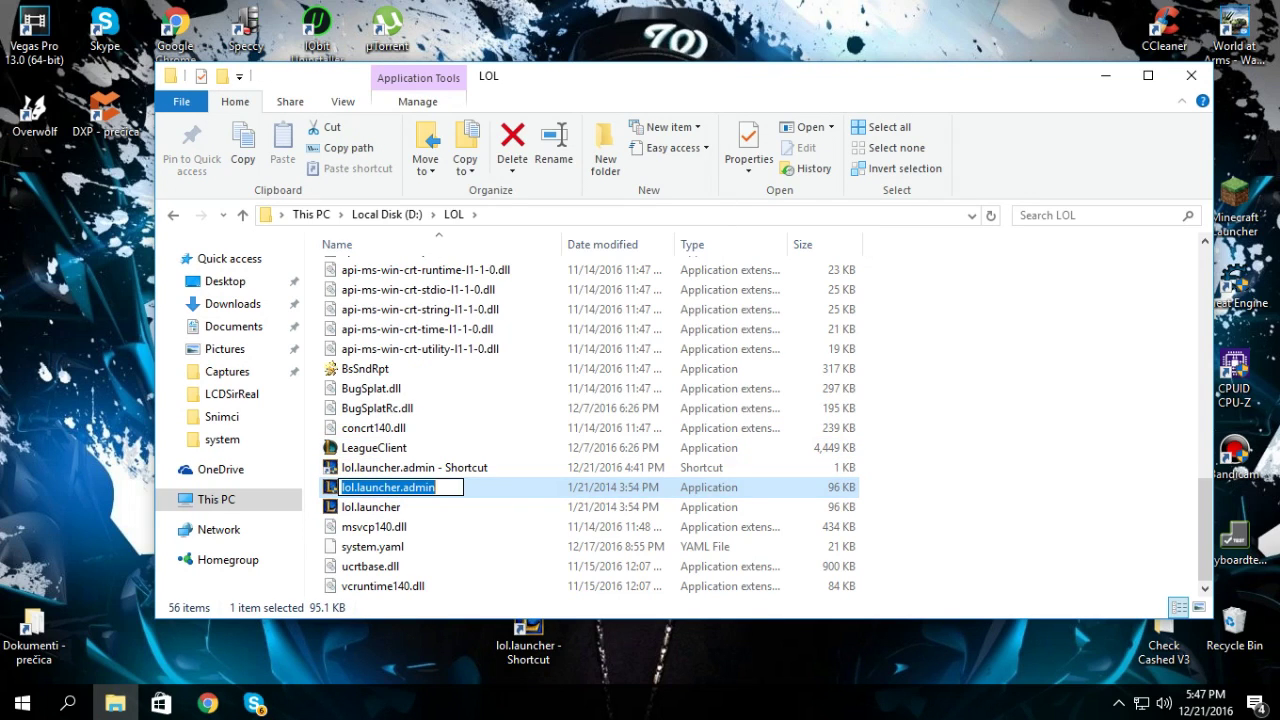
right_click(395, 490)
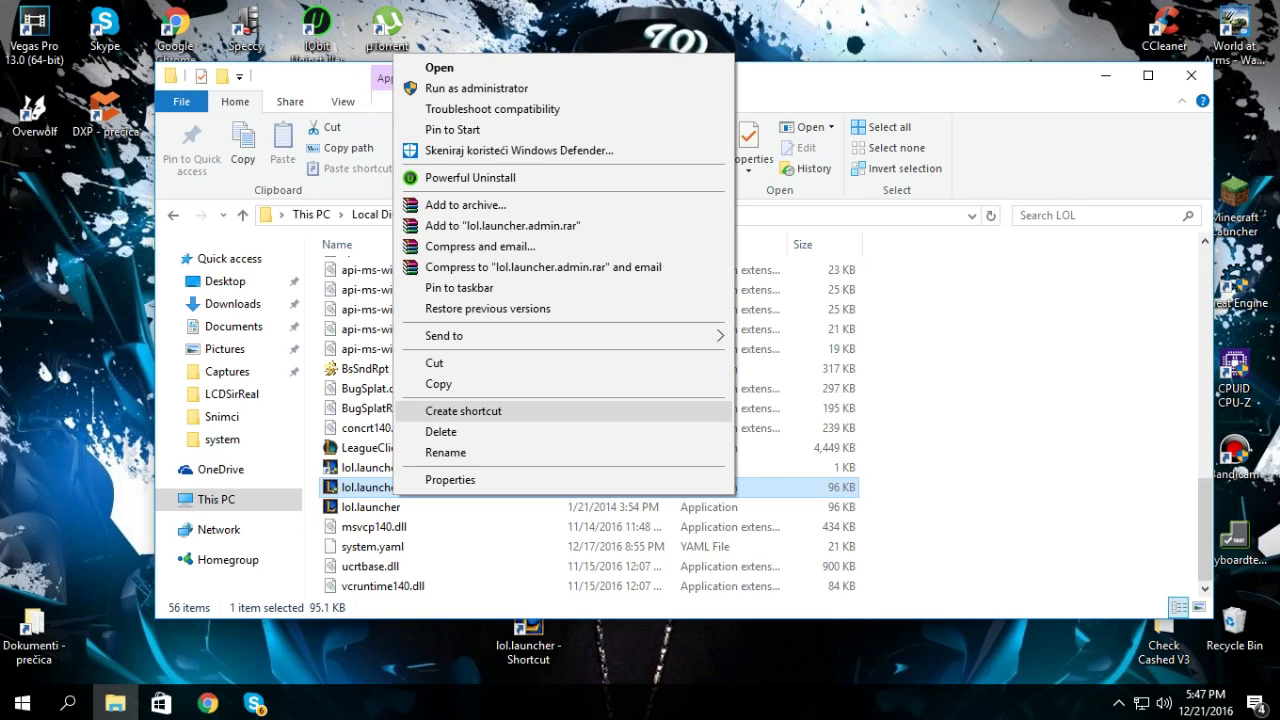
left_click(441, 411)
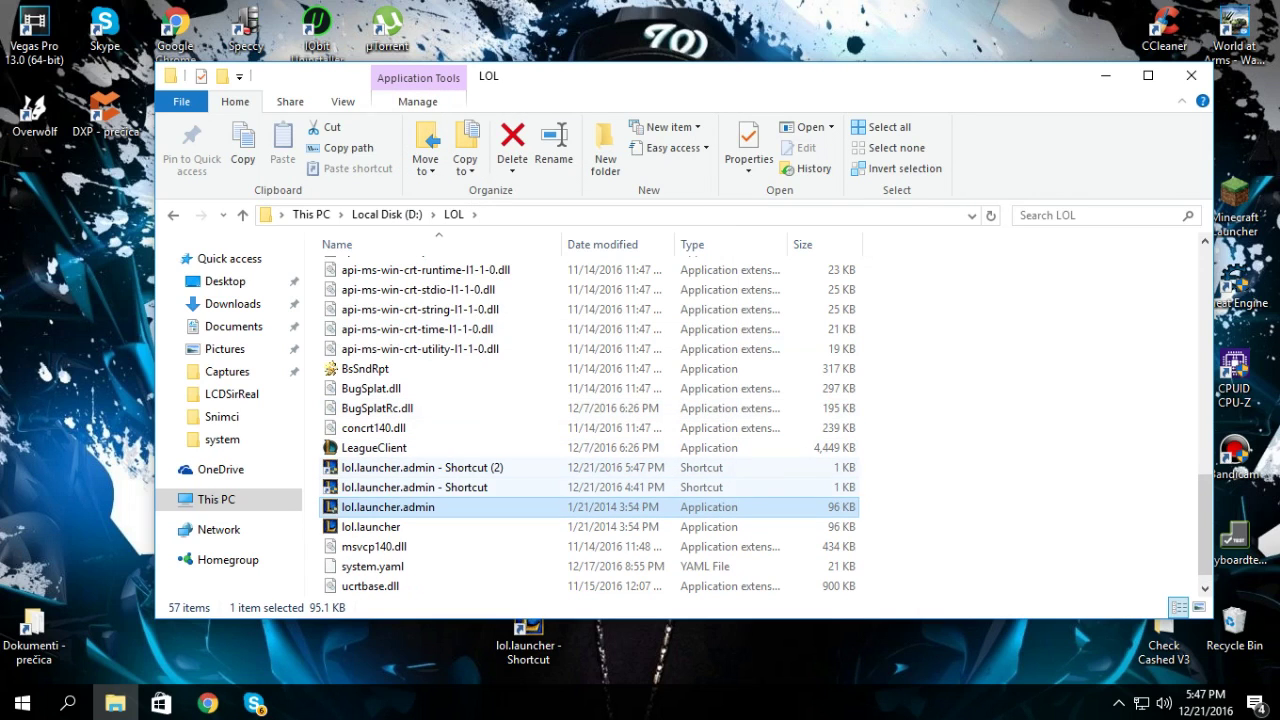
key("Delete")
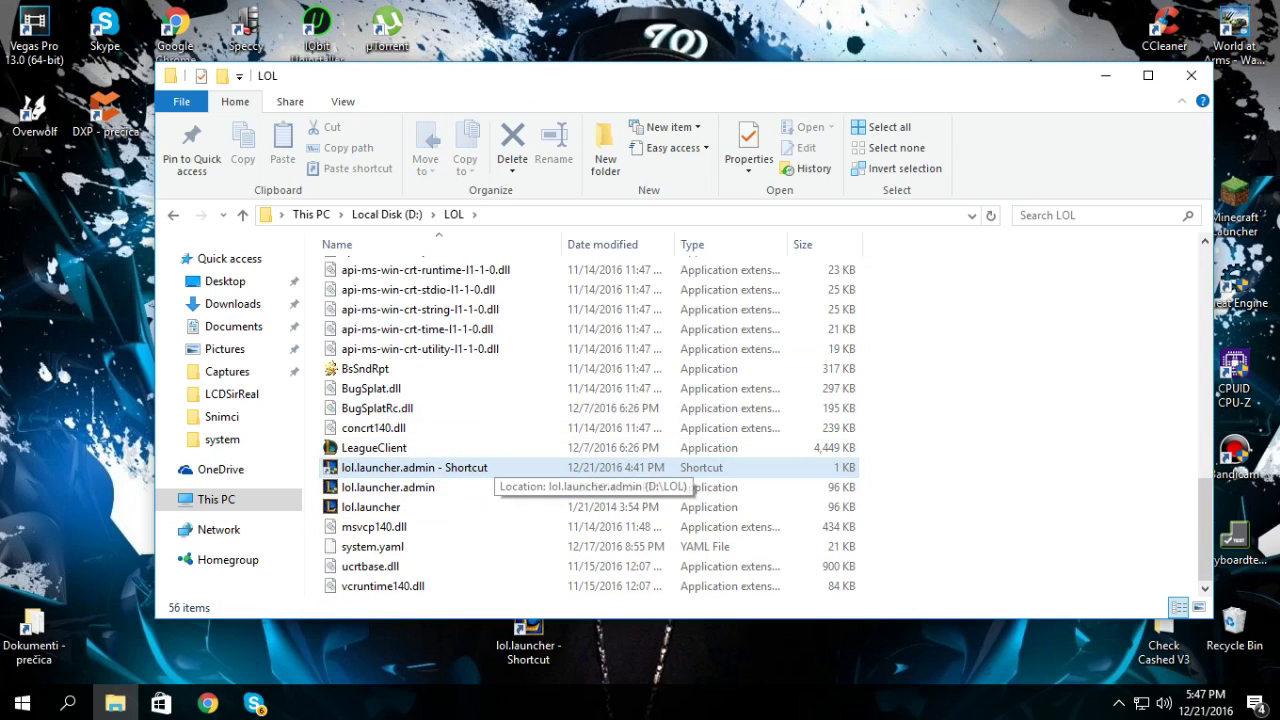
Place the existing lol.launcher.admin shortcut from the LOL folder on the desktop and close the folder window.
left_click_drag(395, 468, 30, 438)
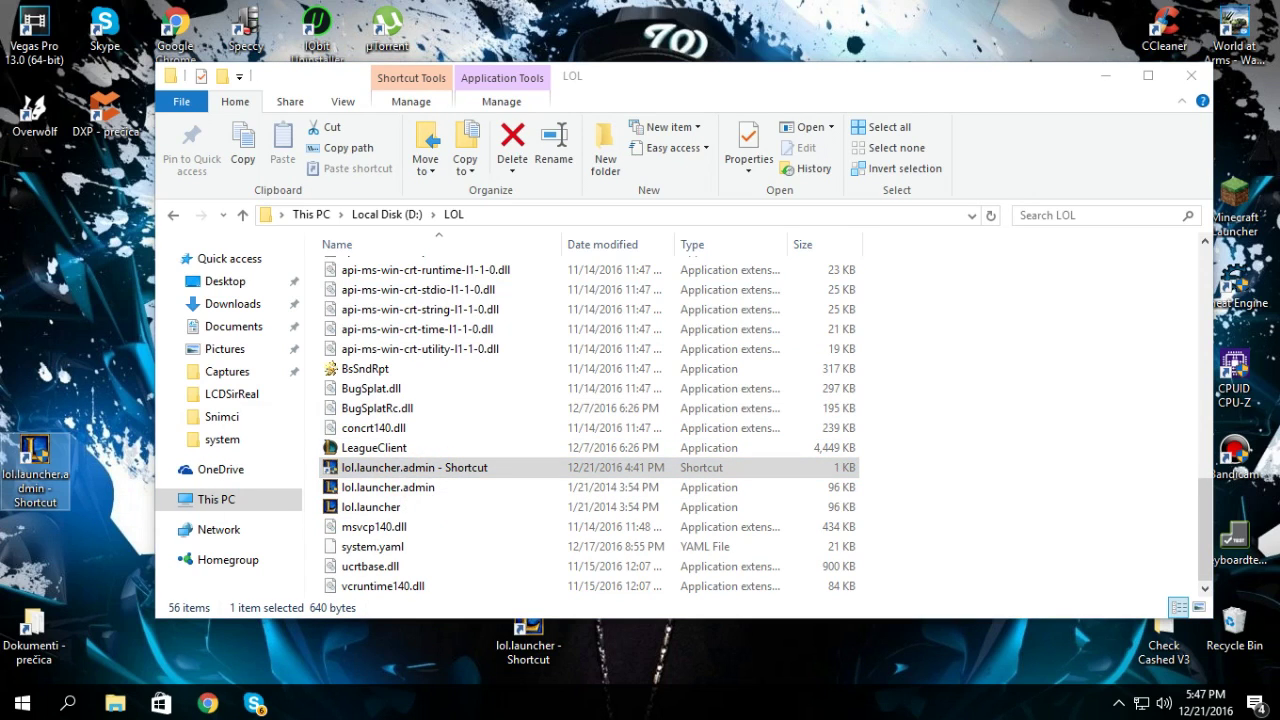
left_click(1191, 75)
left_click(449, 561)
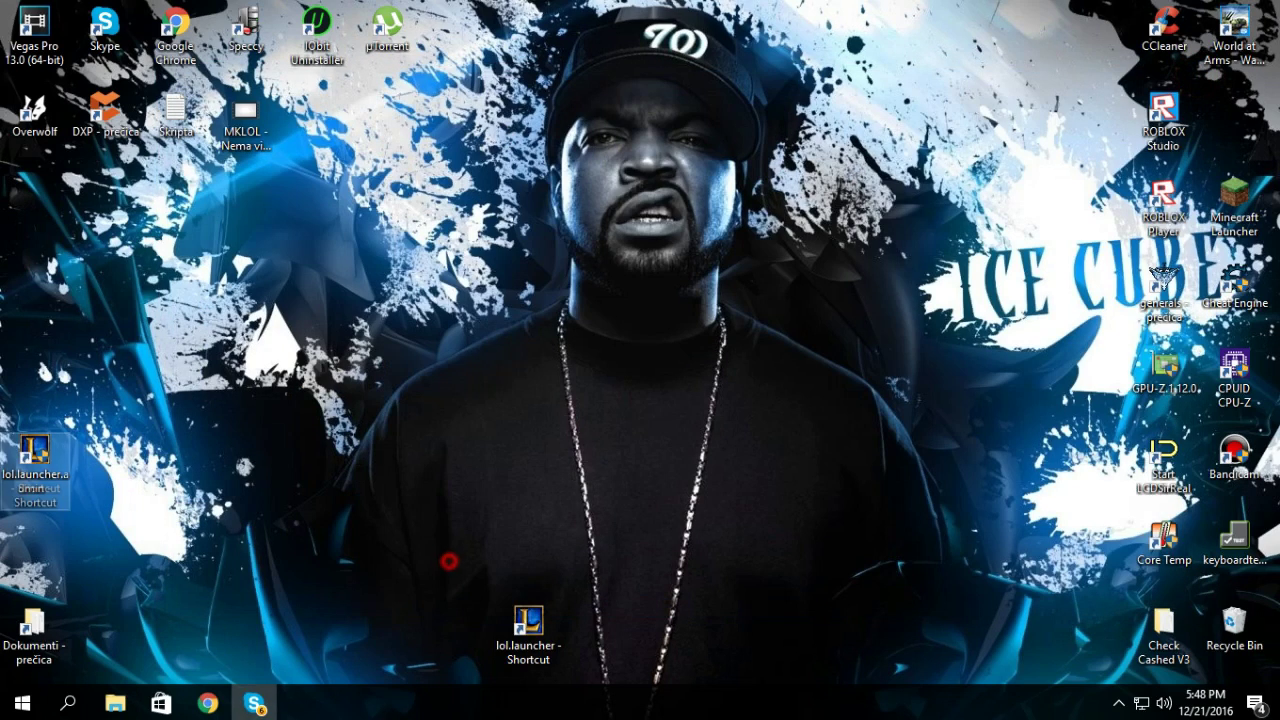
Delete the lol.launcher shortcut from the desktop and move the lol.launcher.admin shortcut to the desktop's upper middle.
key("Delete")
left_click_drag(35, 455, 545, 455)
left_click(700, 340)
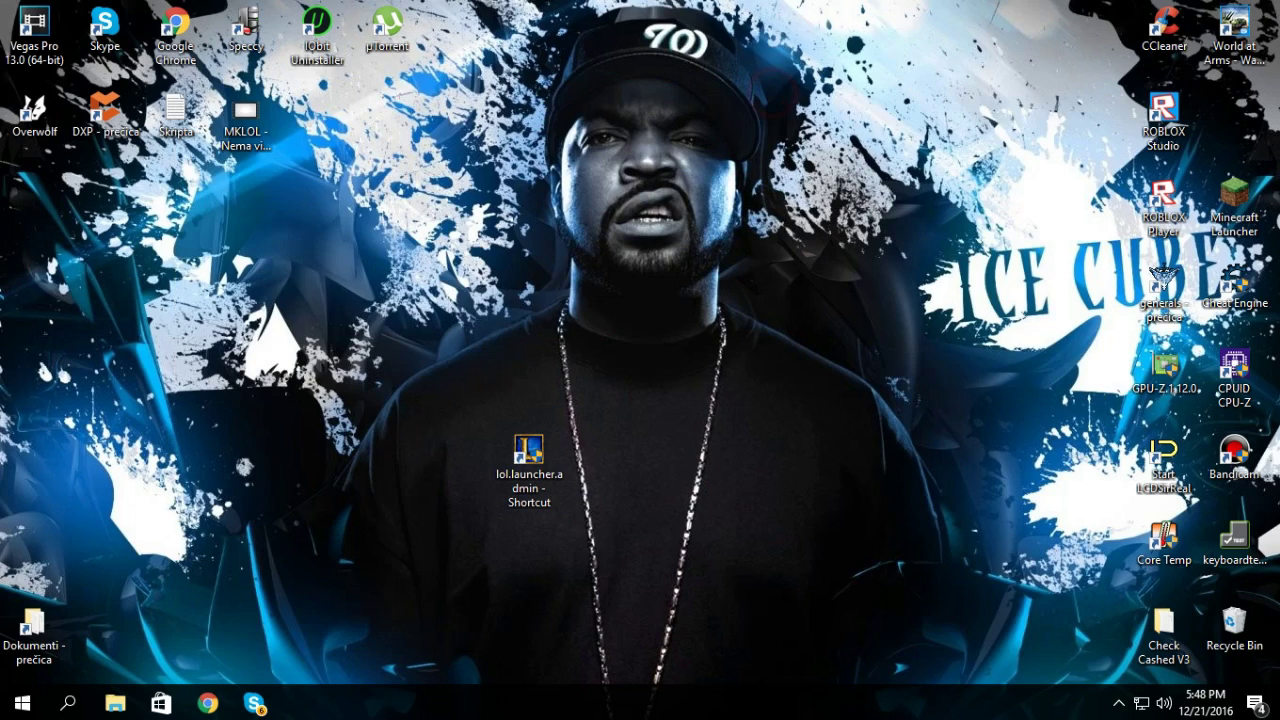
left_click_drag(529, 452, 670, 32)
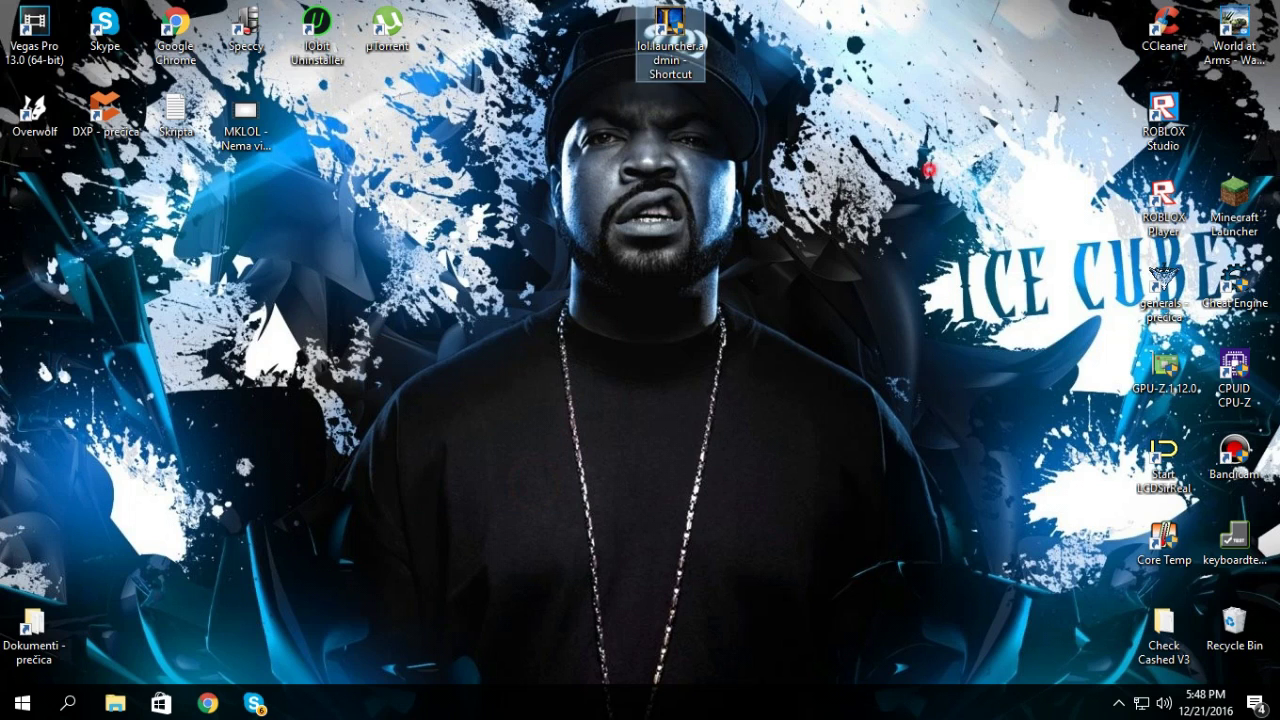